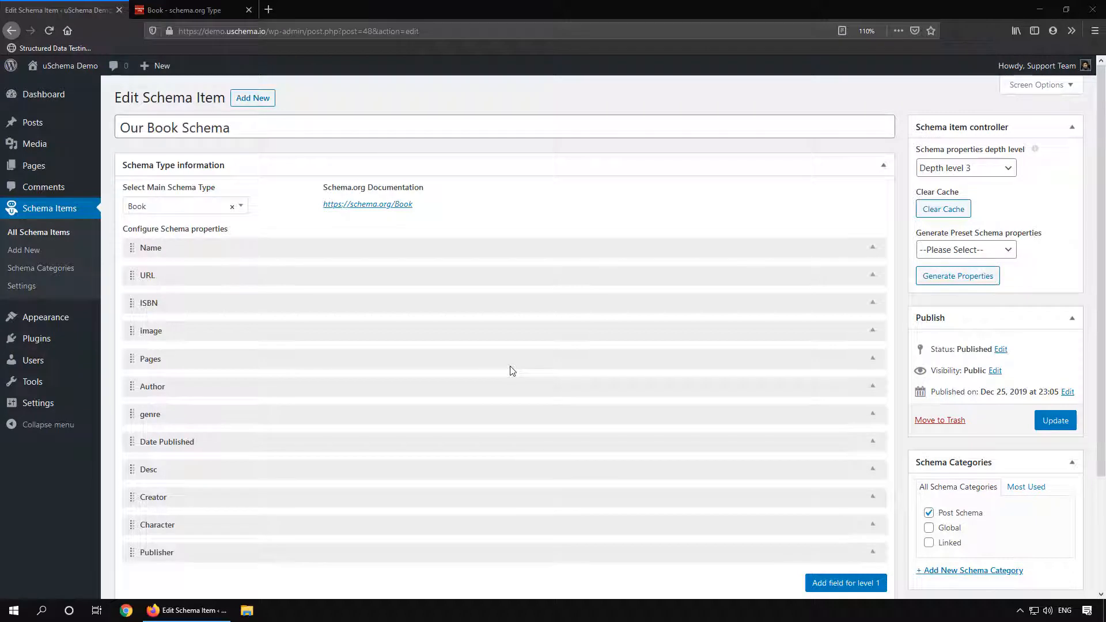
# Change the image property's ID to thumbnailUrl and collapse its settings
pyautogui.click(661, 580)
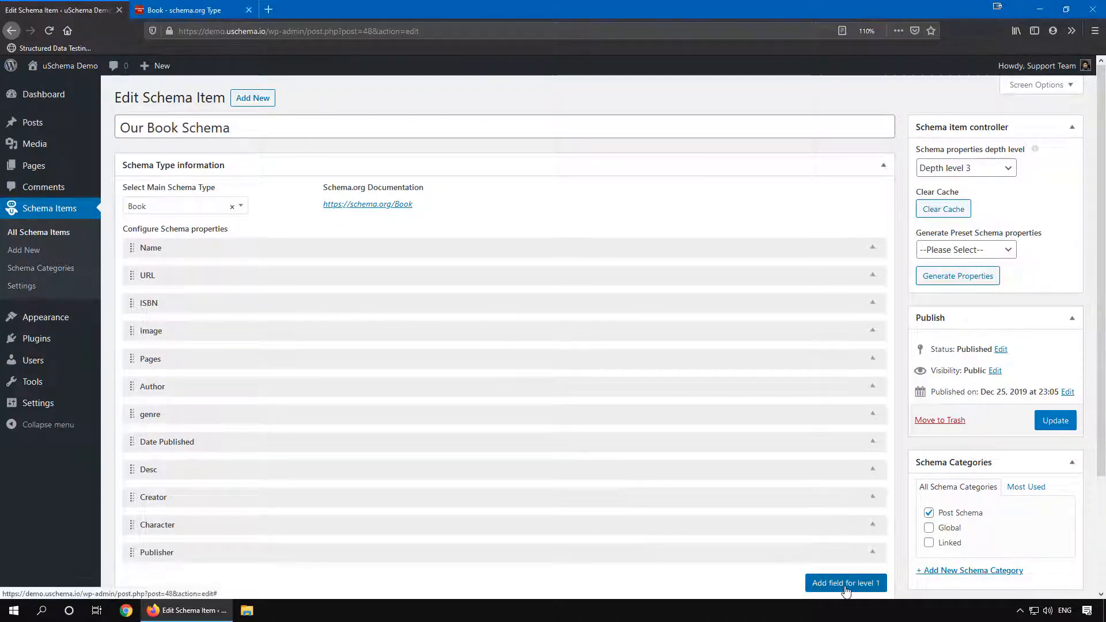
pyautogui.scroll(-3, 845, 589)
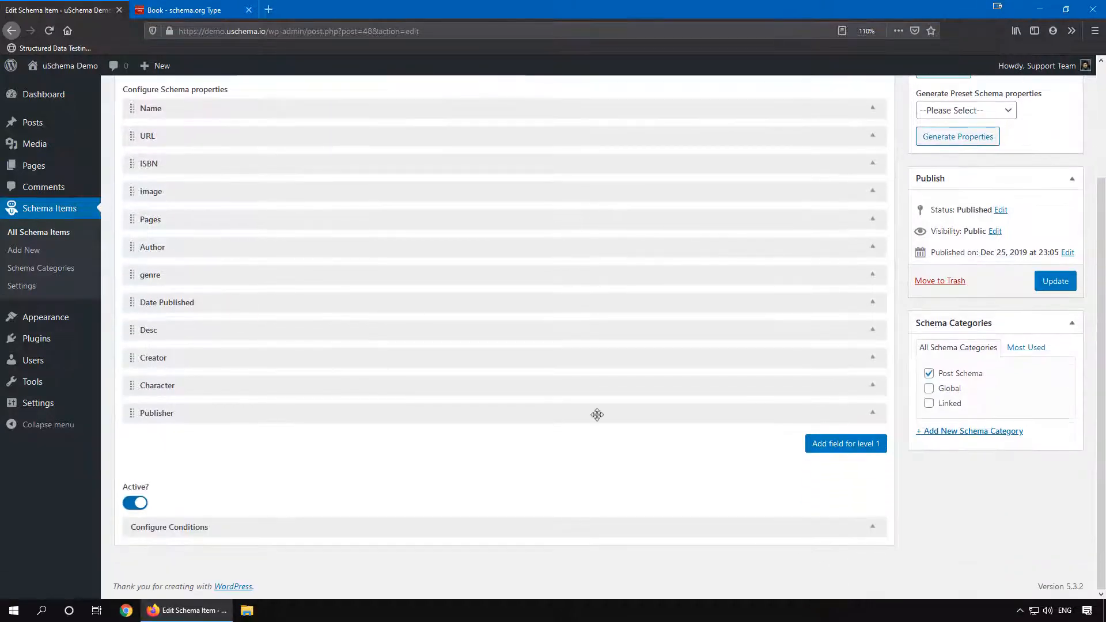
pyautogui.click(276, 191)
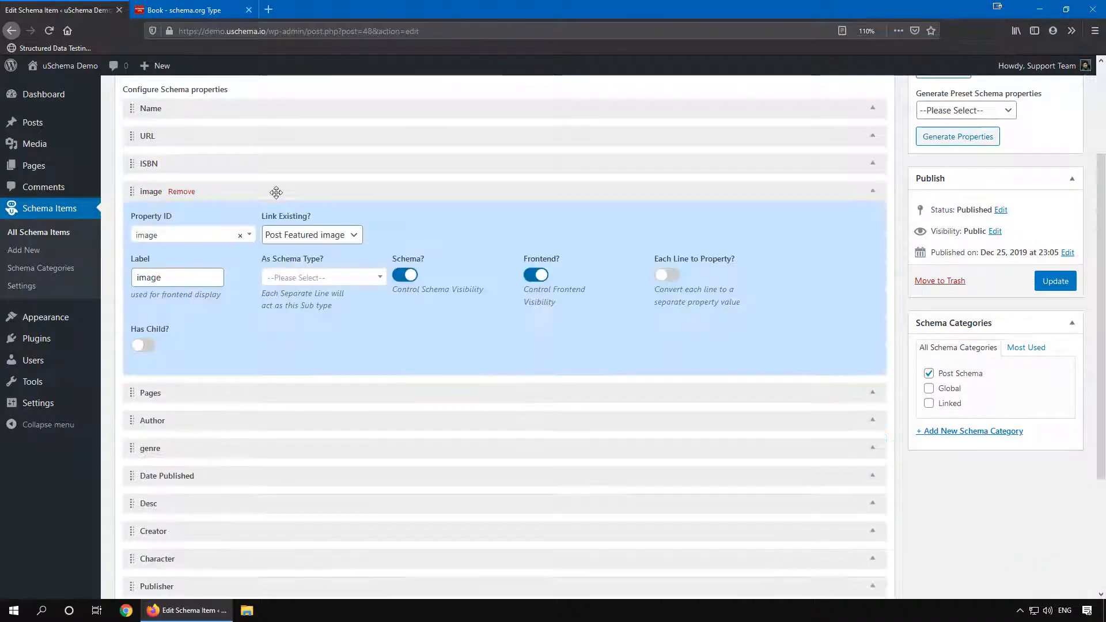
pyautogui.click(186, 236)
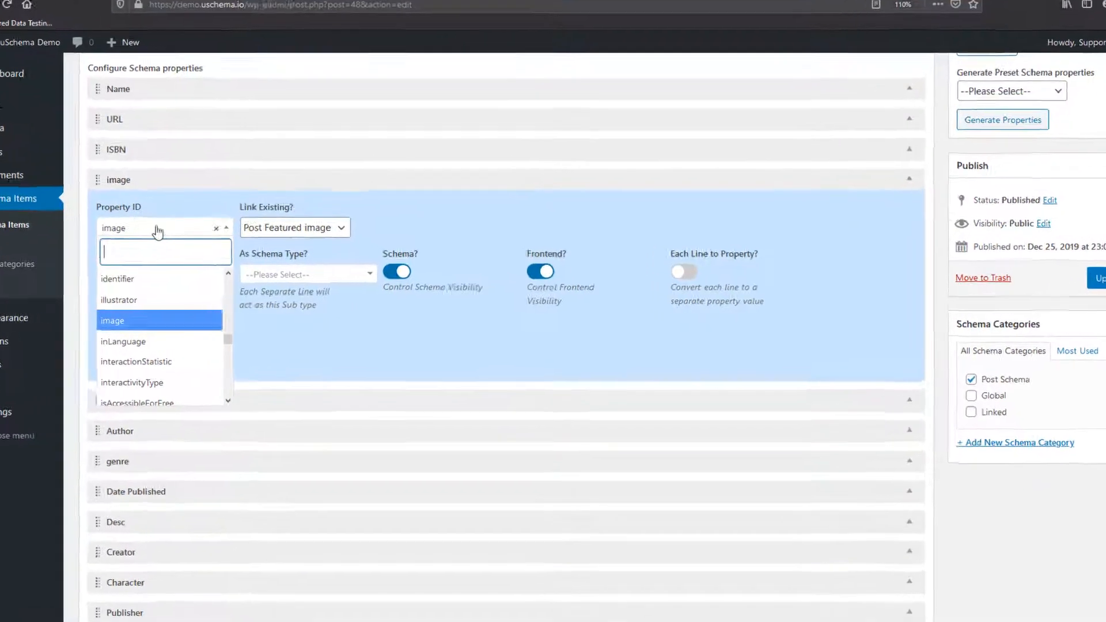
pyautogui.write('thumn')
pyautogui.press('BackSpace')
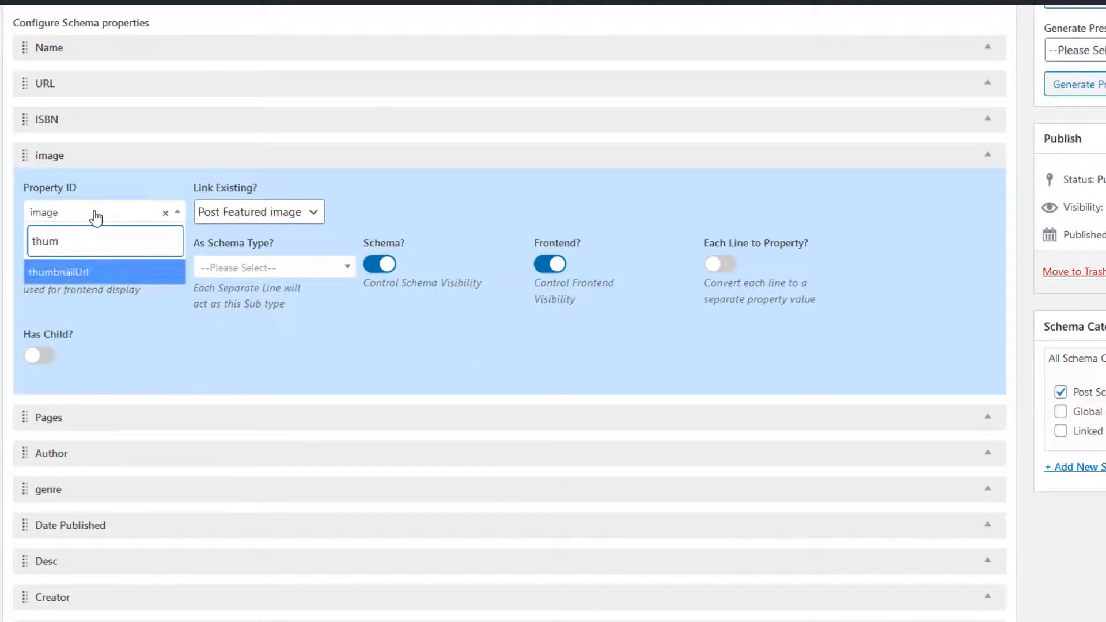
pyautogui.press('Return')
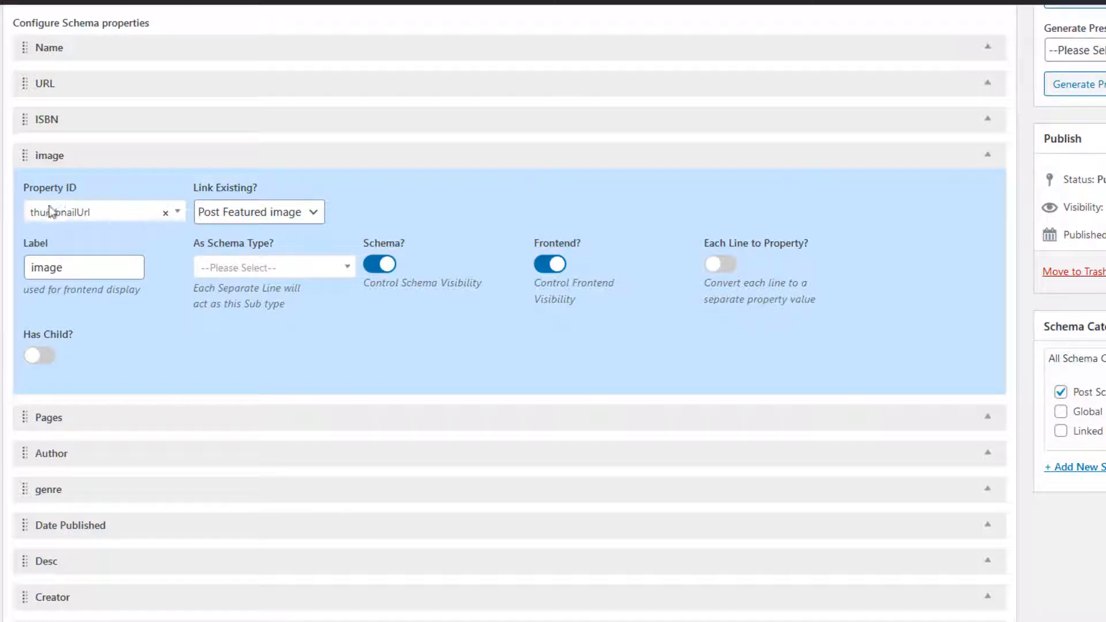
pyautogui.click(155, 153)
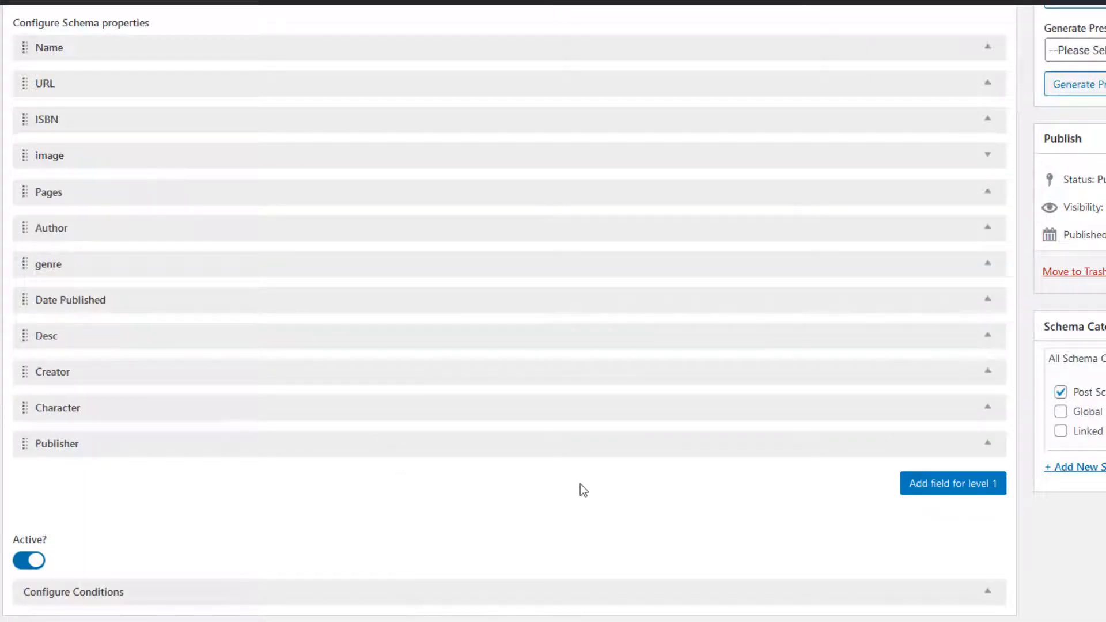
# Add a level 1 property after Publisher and set its Link Existing option to Create Field
pyautogui.click(967, 487)
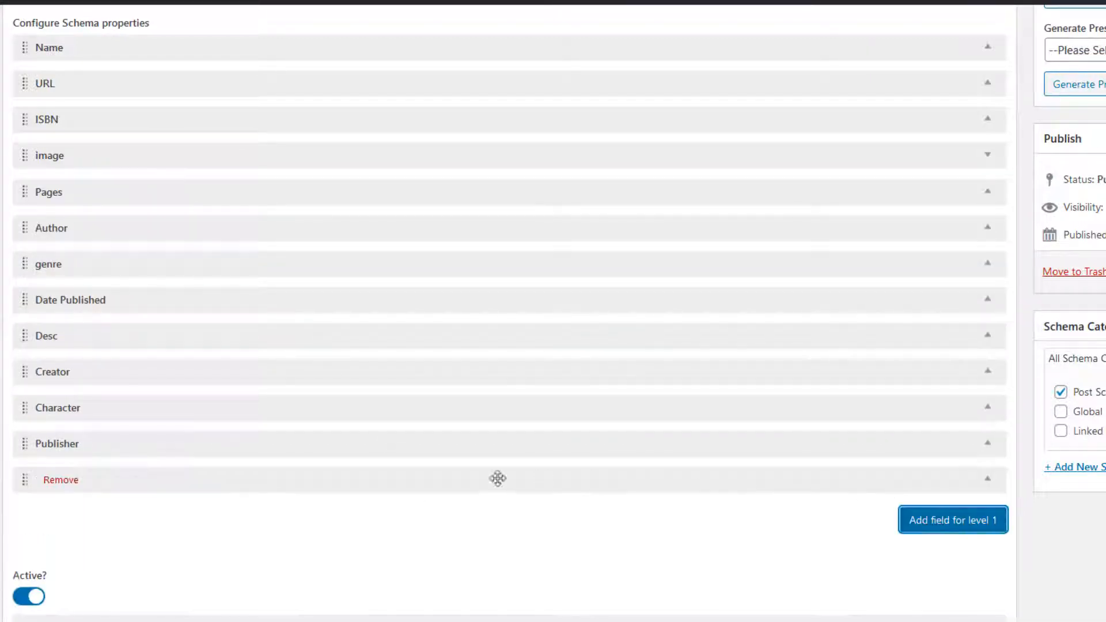
pyautogui.click(278, 476)
pyautogui.scroll(-5, 275, 455)
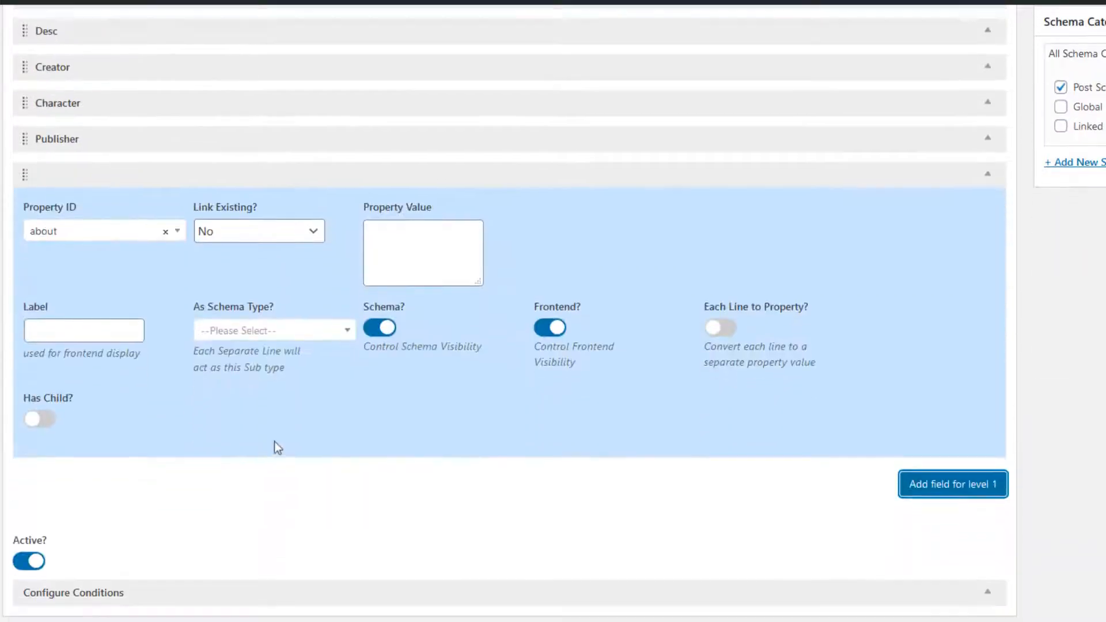
pyautogui.click(257, 236)
pyautogui.click(242, 339)
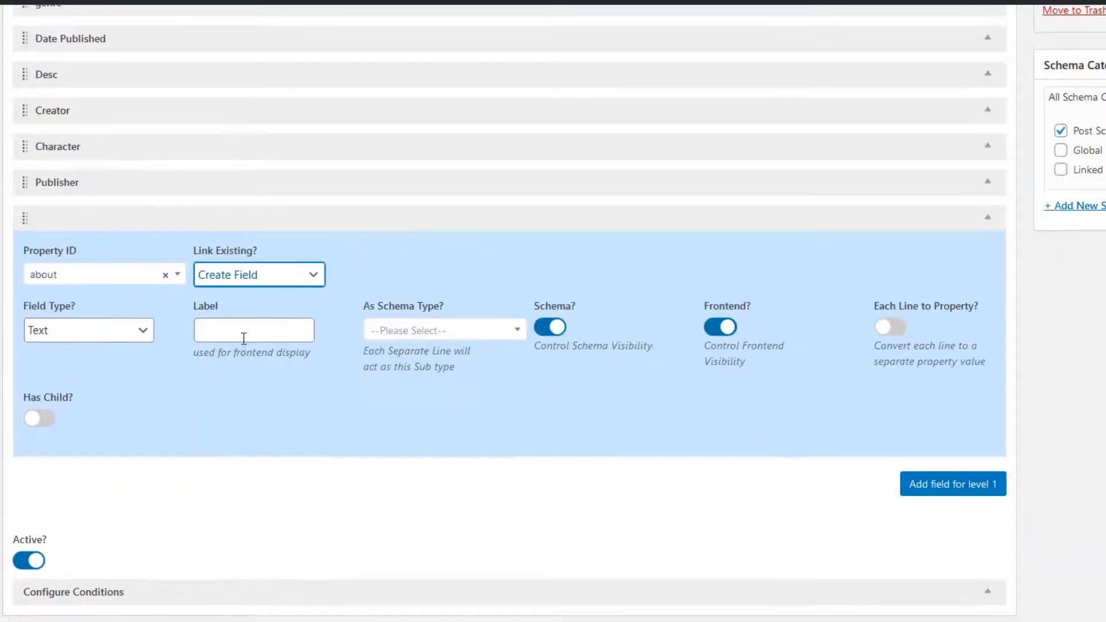
pyautogui.click(105, 344)
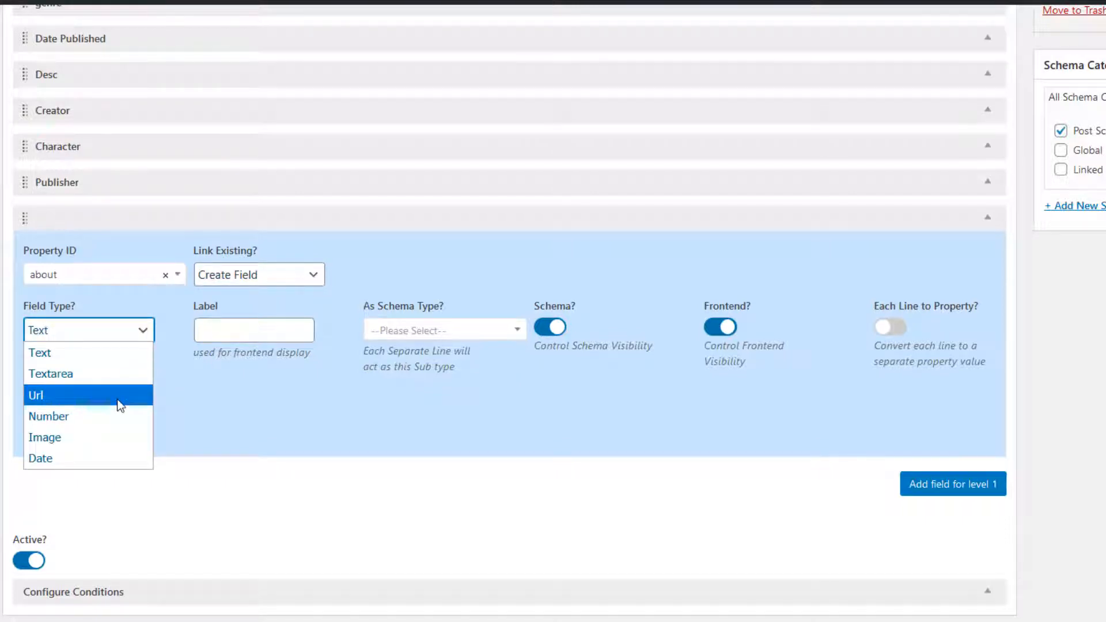
# Assign the bookFormat property ID to the new field and label it Format
pyautogui.click(102, 282)
pyautogui.write('forma')
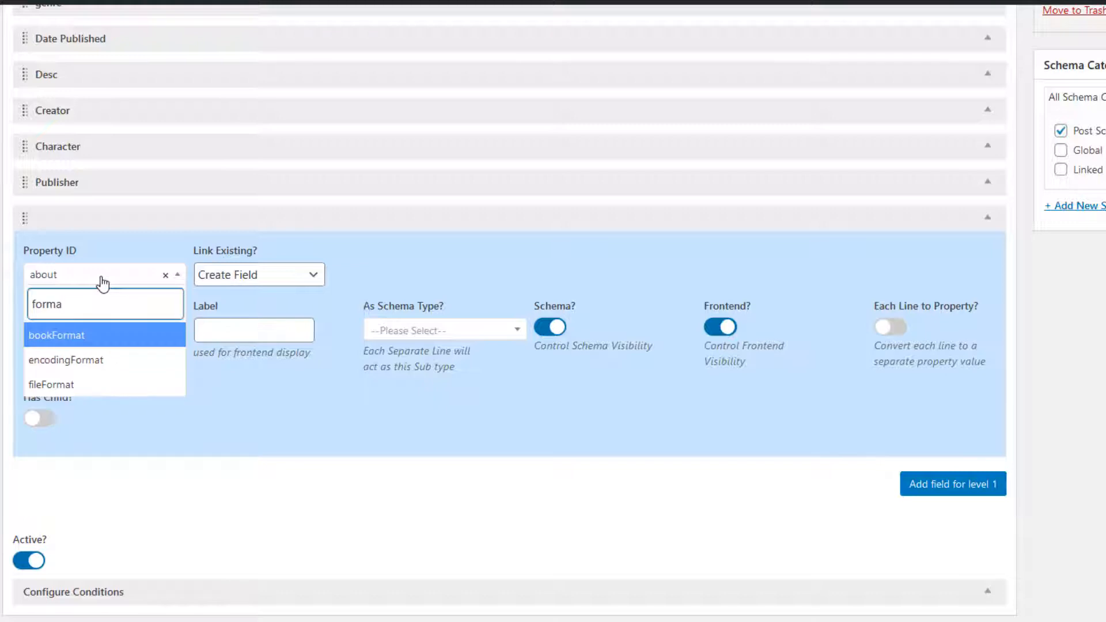
pyautogui.click(79, 336)
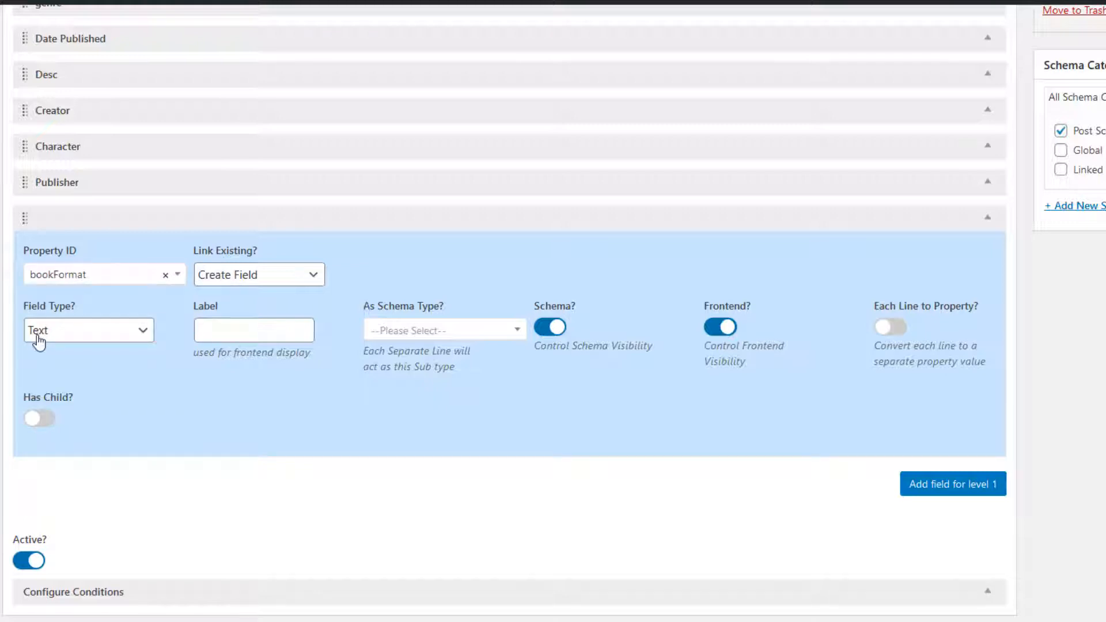
pyautogui.click(232, 330)
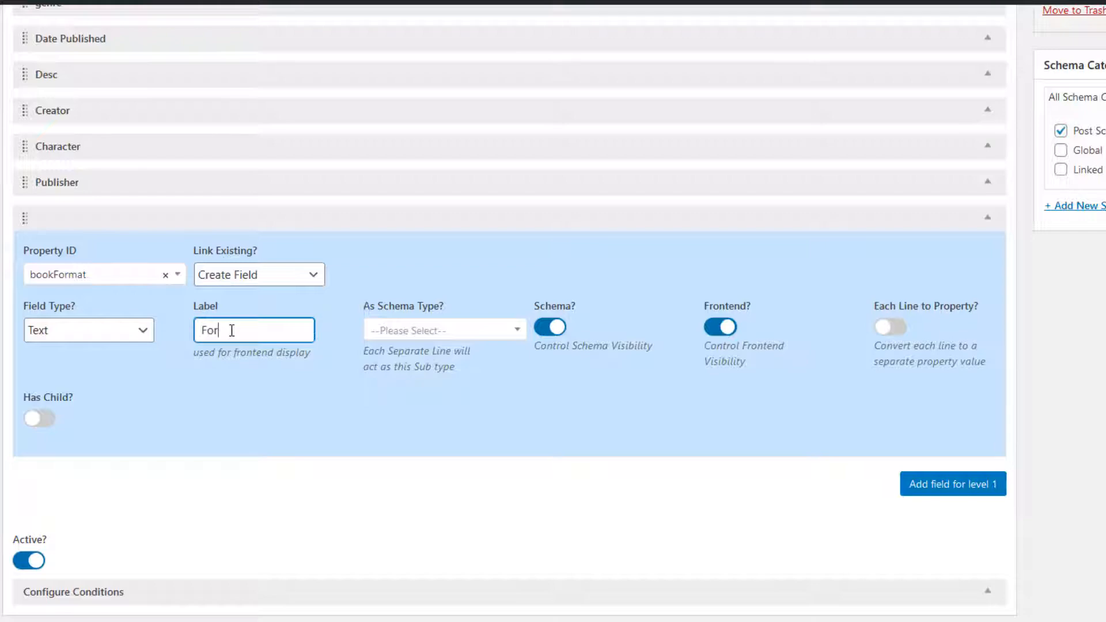
pyautogui.write('Format')
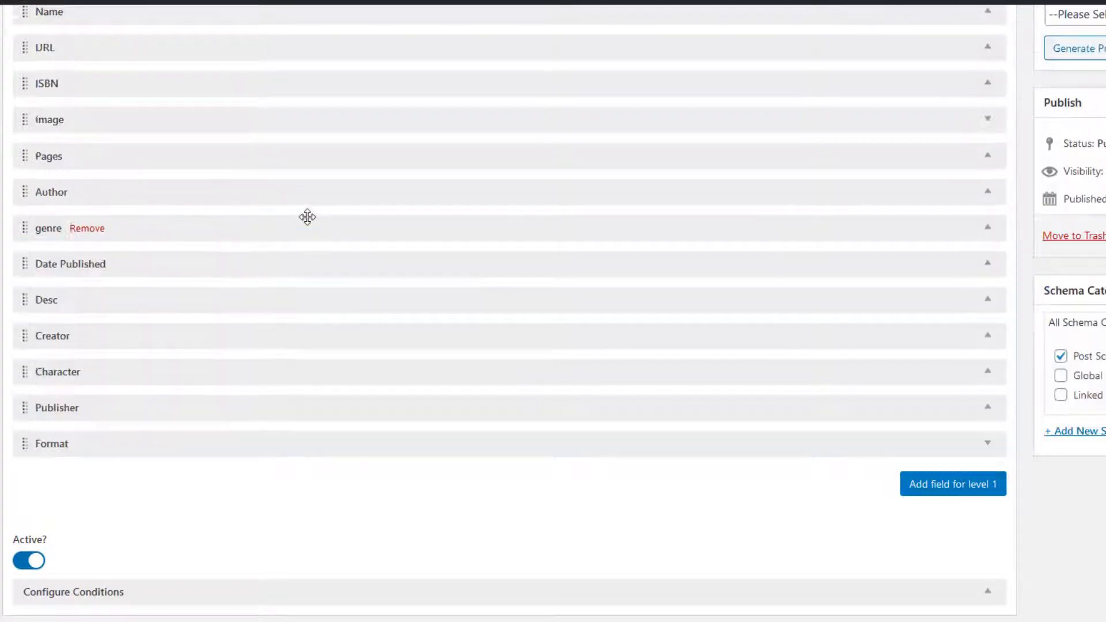
# Add a level 1 property after Format, linked through Create Field with the Textarea field type
pyautogui.click(302, 219)
pyautogui.scroll(-5, 156, 478)
pyautogui.click(95, 232)
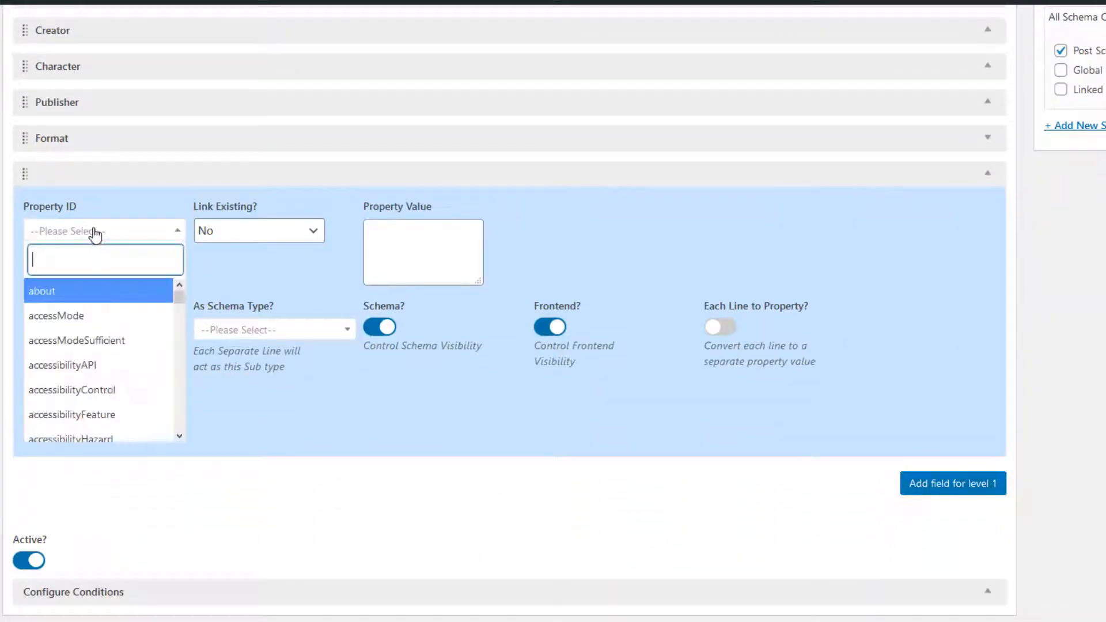
pyautogui.click(251, 230)
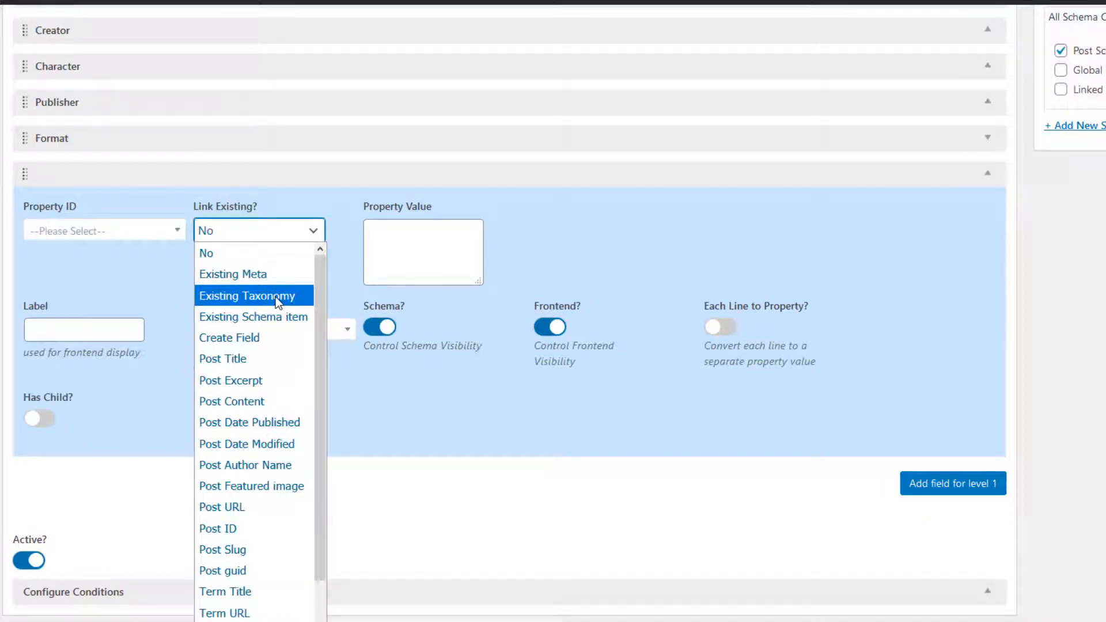
pyautogui.click(262, 338)
pyautogui.click(95, 334)
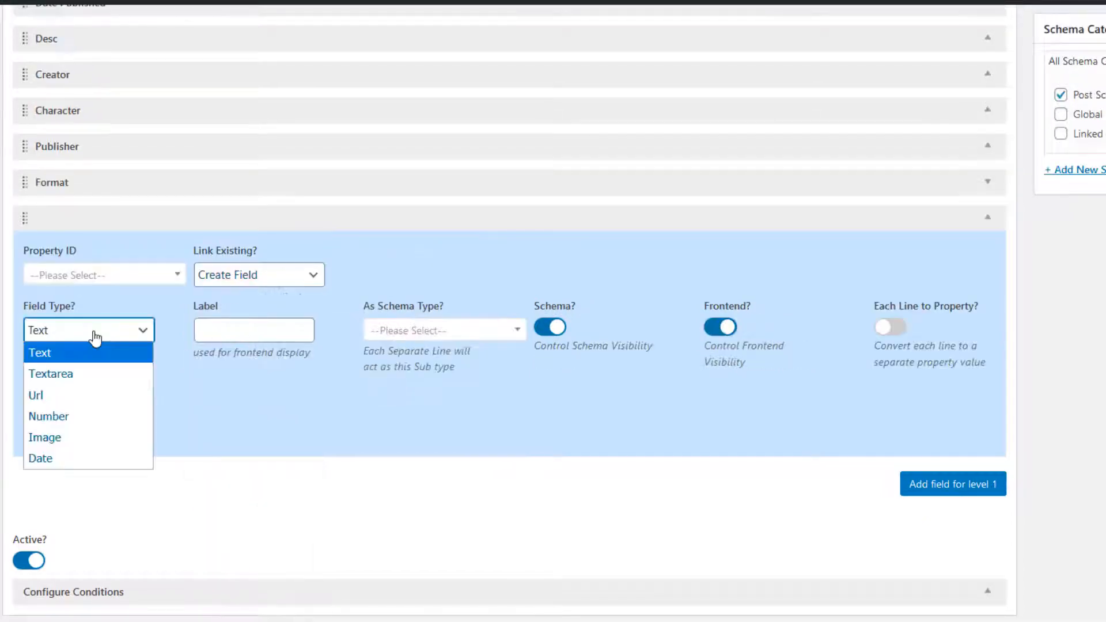
pyautogui.click(80, 373)
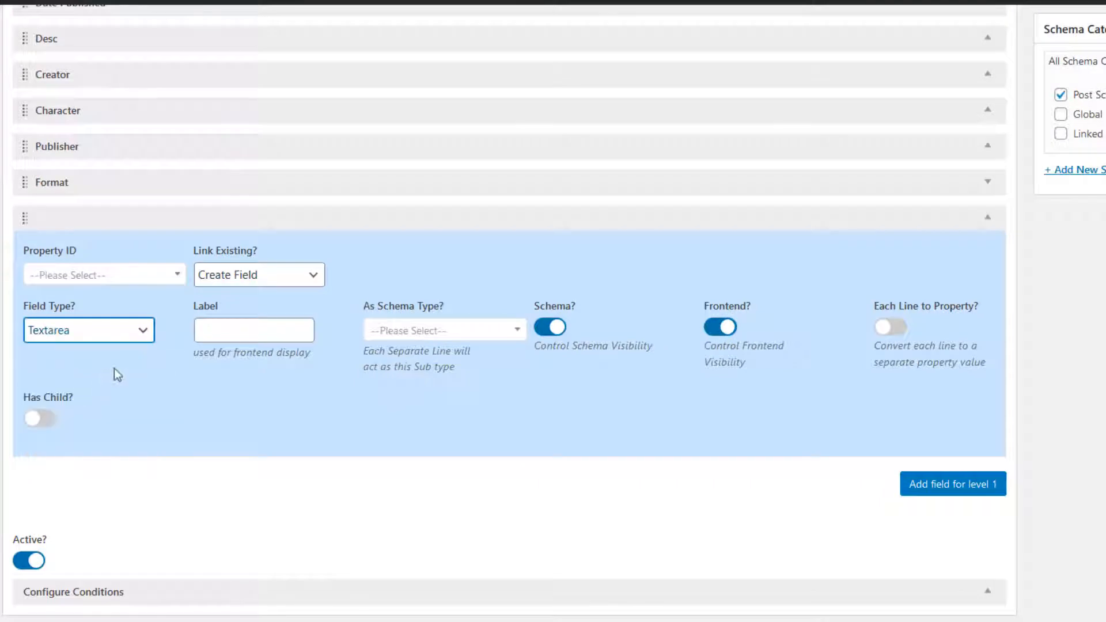
# Assign the keywords property ID to the new Textarea field and label it keywords
pyautogui.click(221, 333)
pyautogui.click(99, 279)
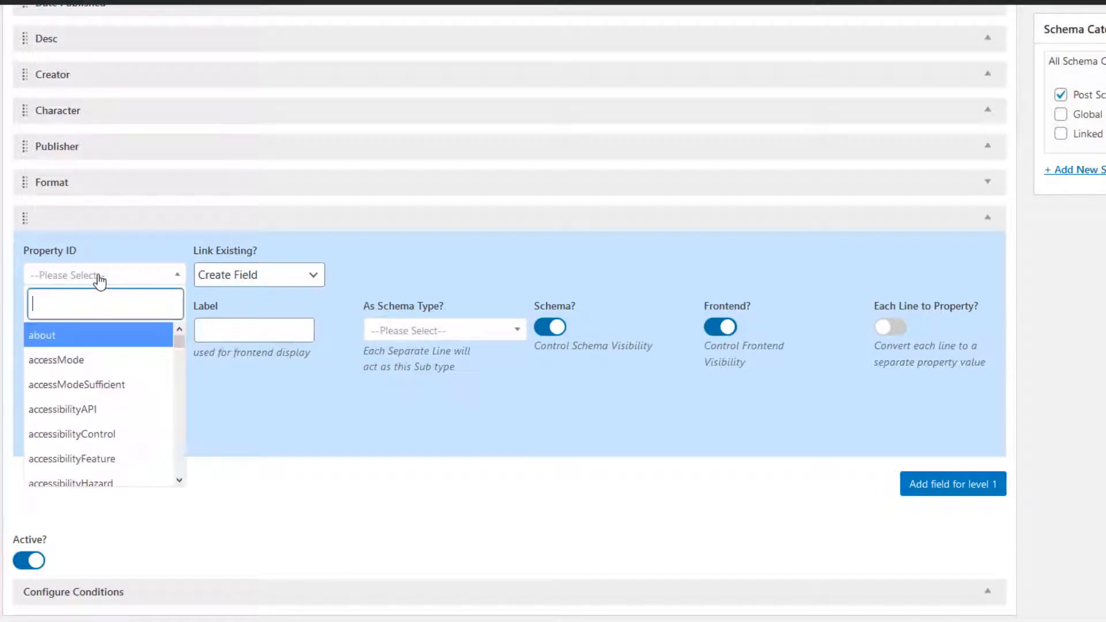
pyautogui.write('keuword')
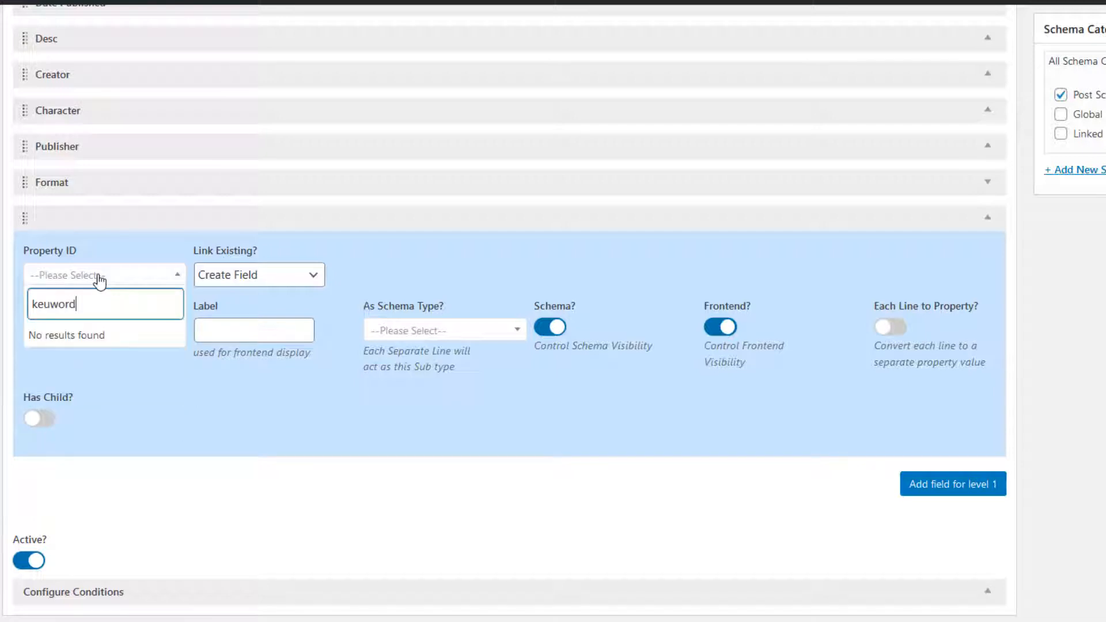
pyautogui.press('Delete')
pyautogui.write('y')
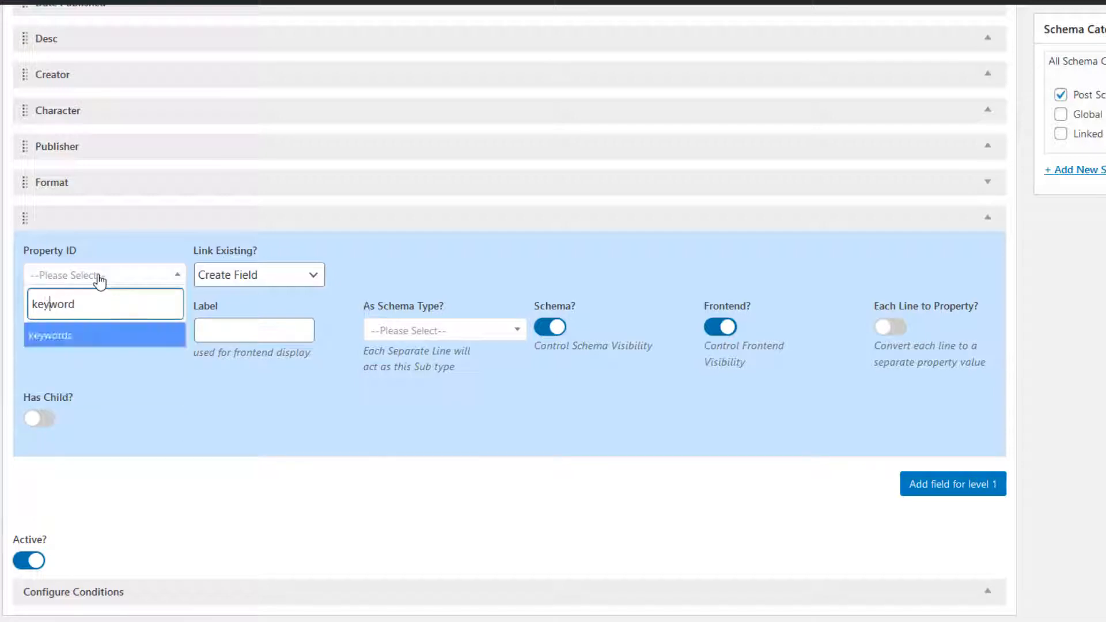
pyautogui.click(57, 336)
pyautogui.click(266, 337)
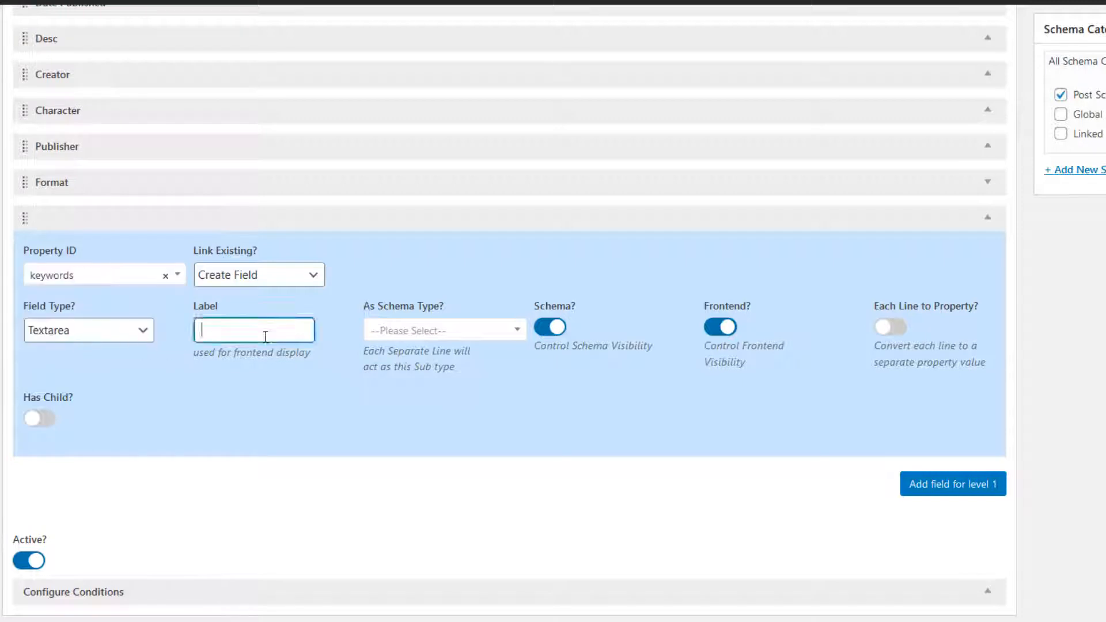
pyautogui.write('keywords')
# Add a level 1 property after keywords, linked through Create Field with the Url field type
pyautogui.click(979, 494)
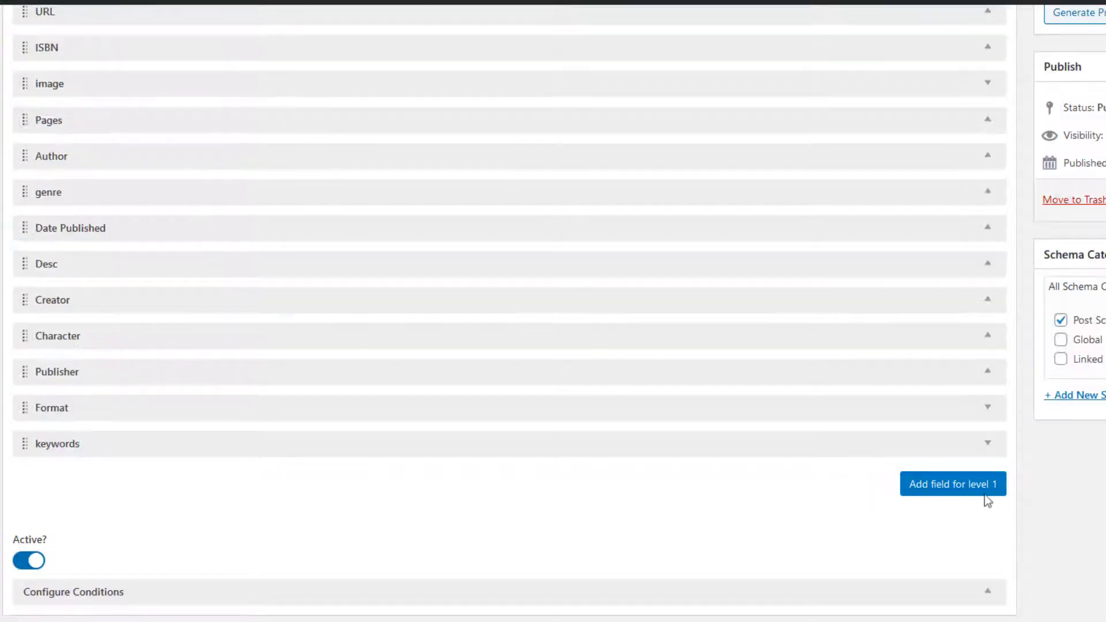
pyautogui.scroll(-1, 197, 466)
pyautogui.scroll(1, 207, 454)
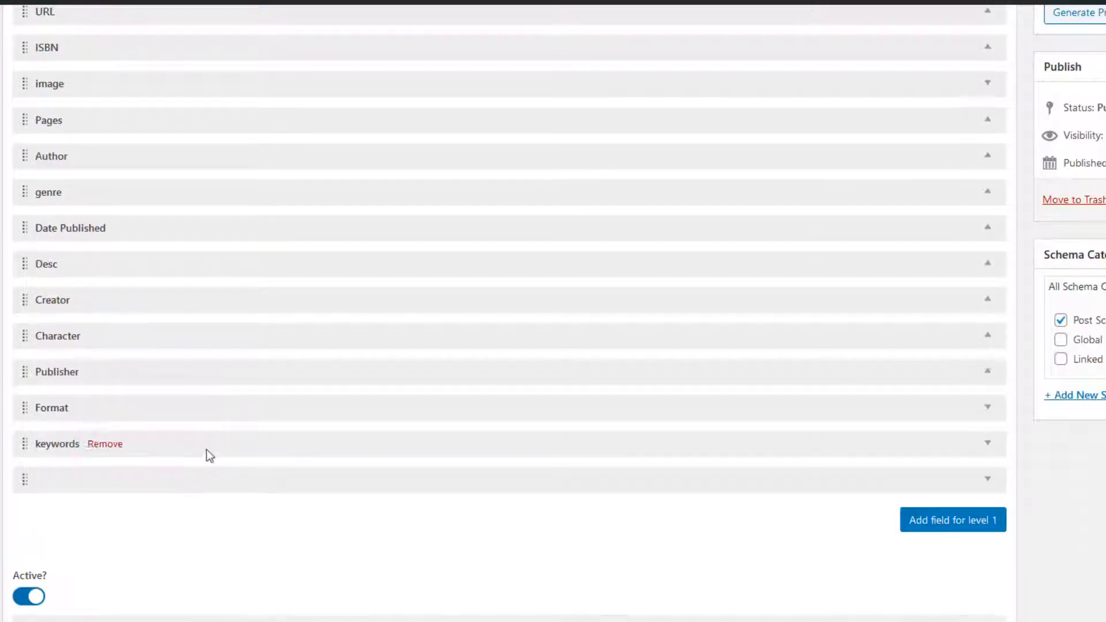
pyautogui.click(196, 481)
pyautogui.click(254, 537)
pyautogui.scroll(-2, 251, 409)
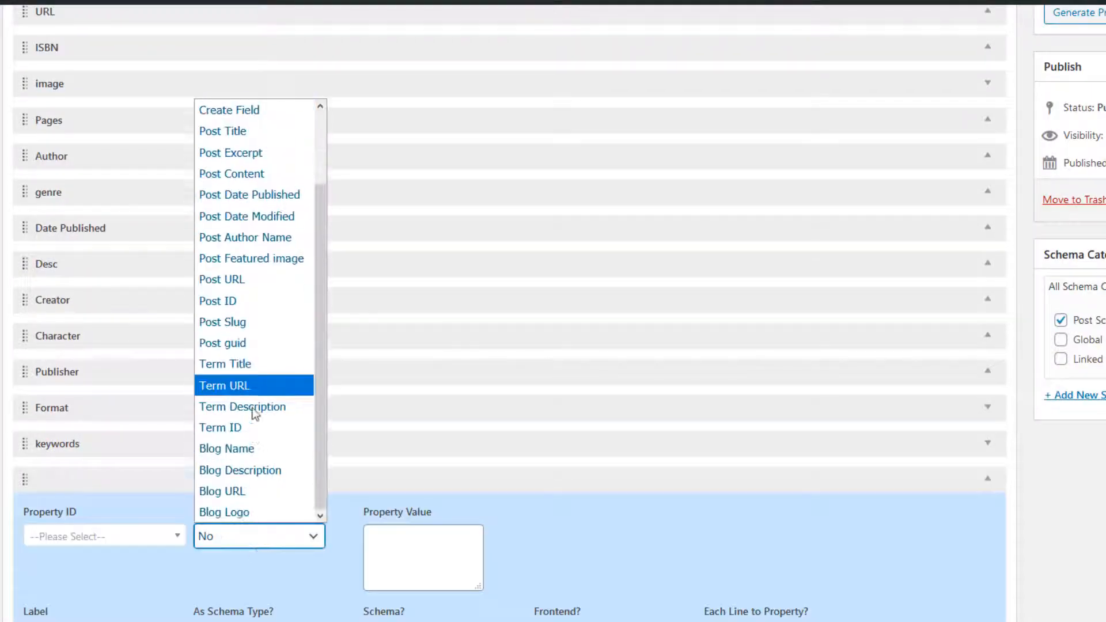
pyautogui.scroll(2, 254, 204)
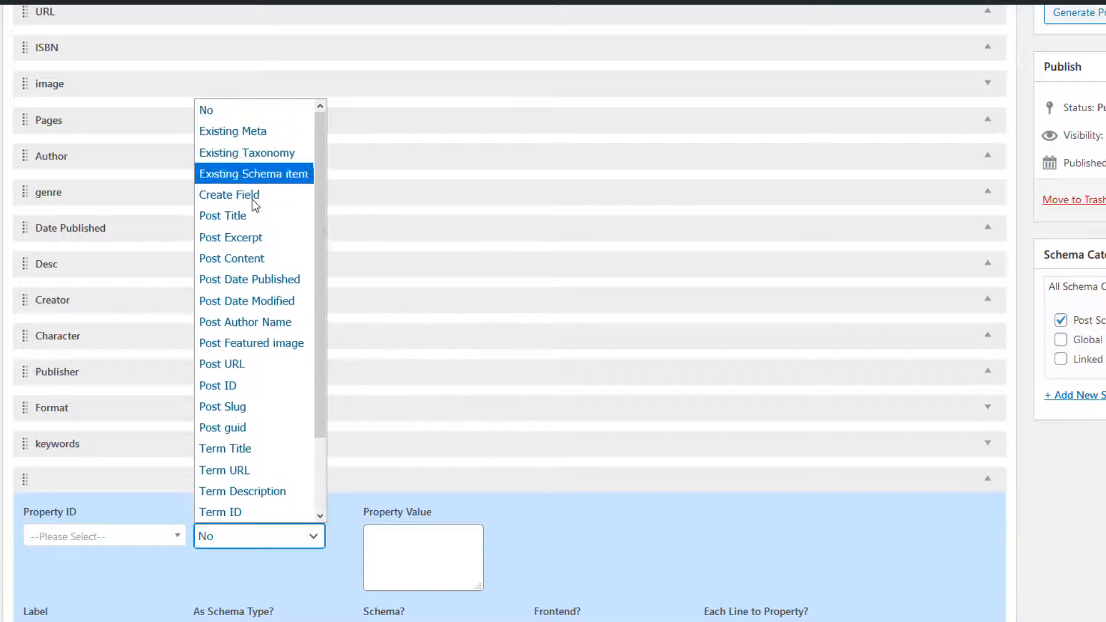
pyautogui.click(252, 196)
pyautogui.scroll(-3, 120, 319)
pyautogui.scroll(-1, 119, 319)
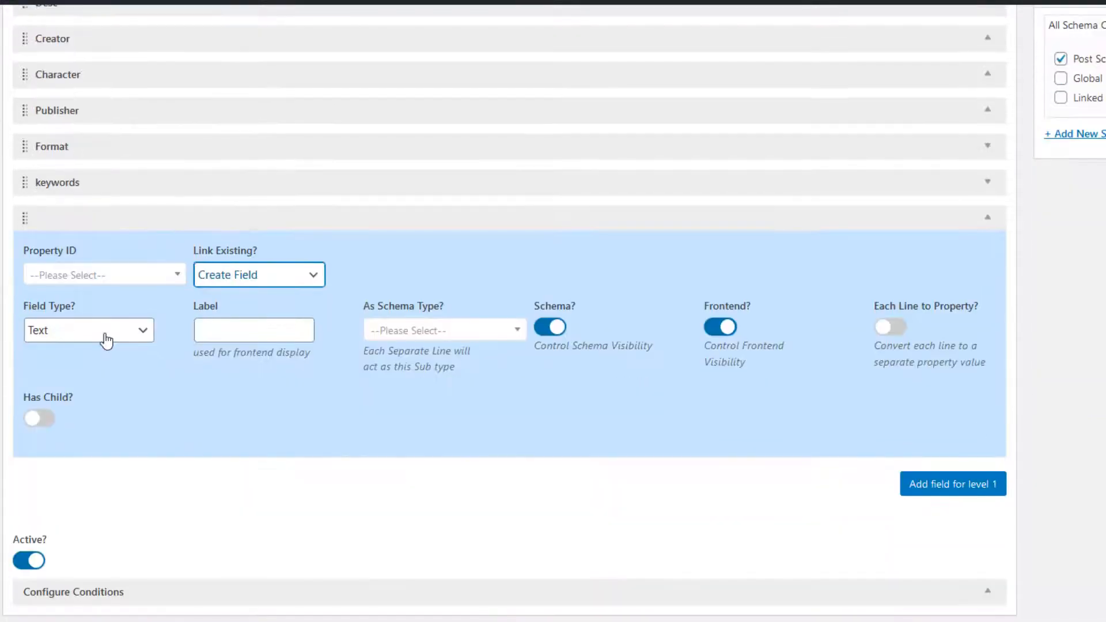
pyautogui.click(104, 337)
pyautogui.click(67, 396)
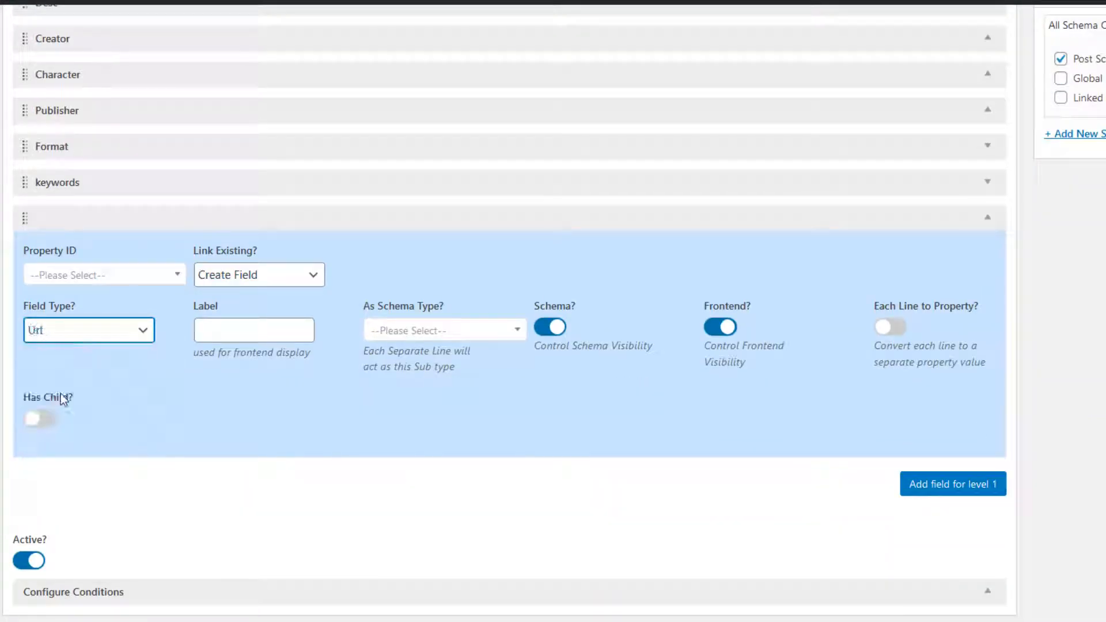
# Assign the sameAs property ID to the new Url field and label it sameAs
pyautogui.click(141, 278)
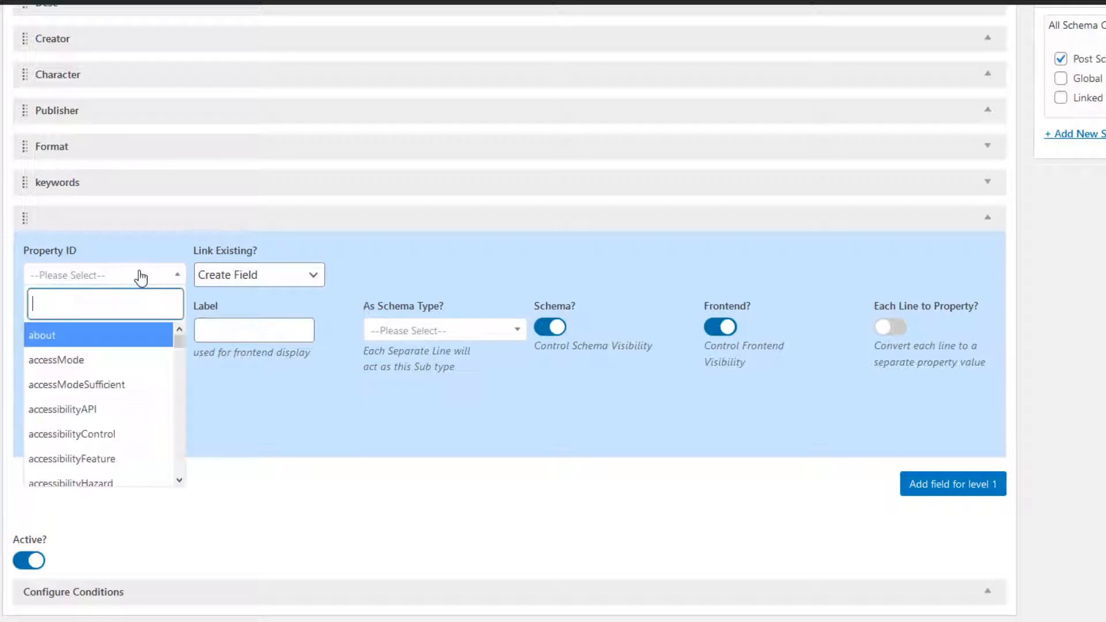
pyautogui.write('same')
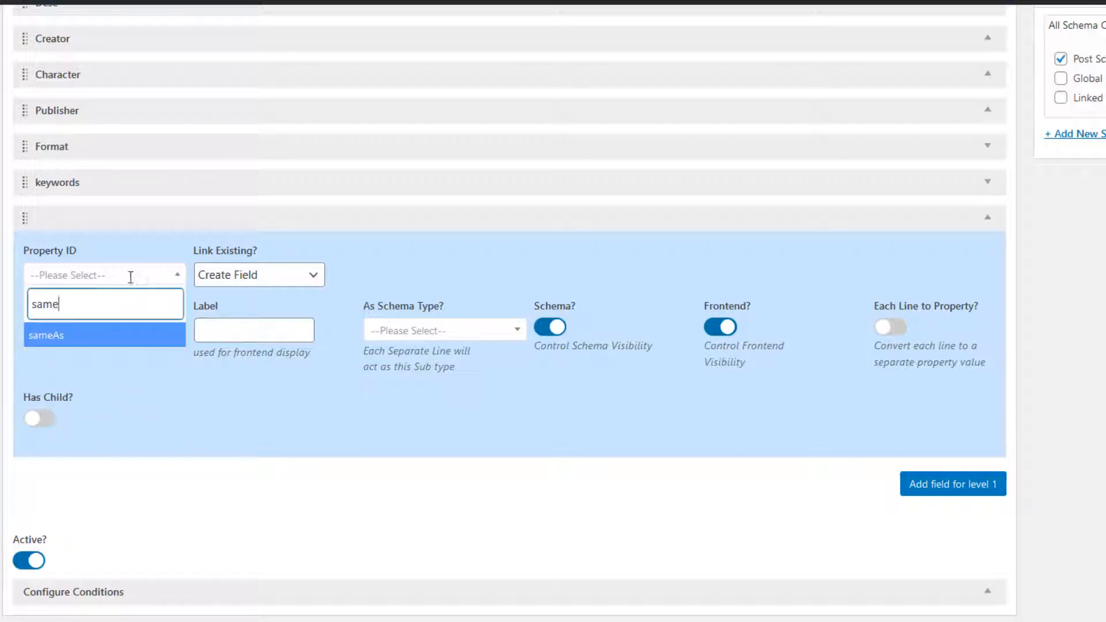
pyautogui.click(51, 340)
pyautogui.click(272, 320)
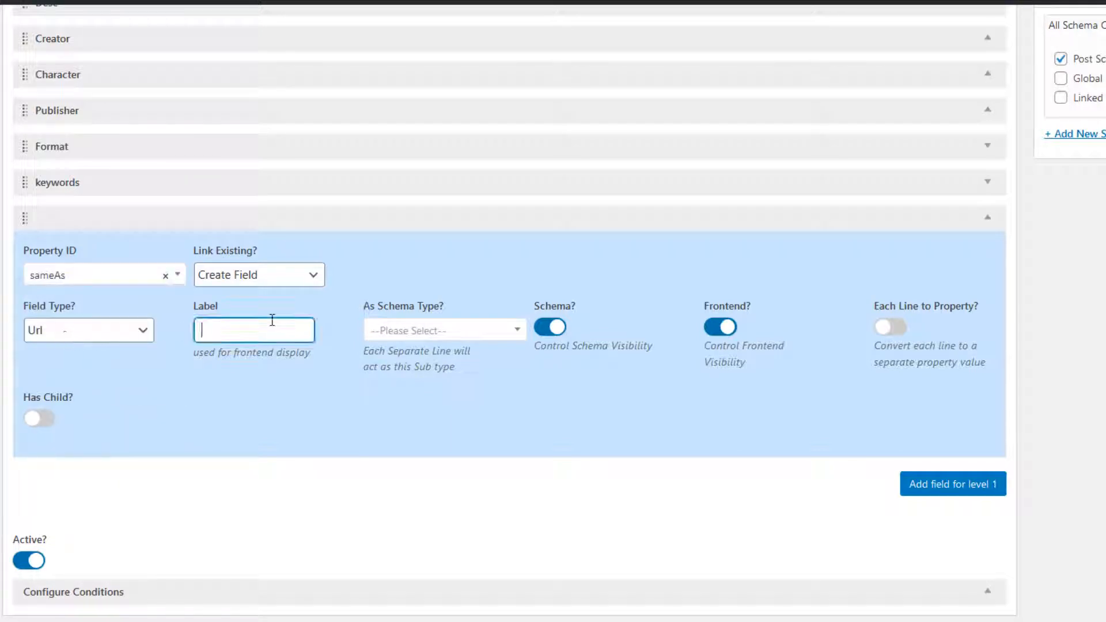
pyautogui.write('sameAs')
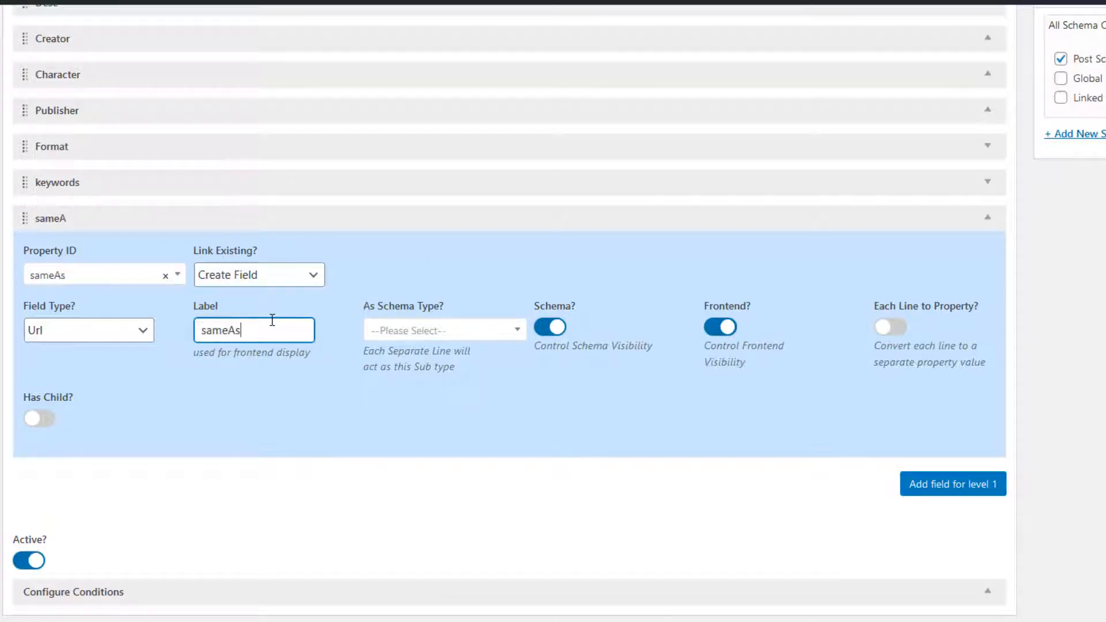
# Add a level 1 property after sameAs, linked through Create Field with the Image field type
pyautogui.scroll(5, 305, 224)
pyautogui.scroll(-5, 550, 323)
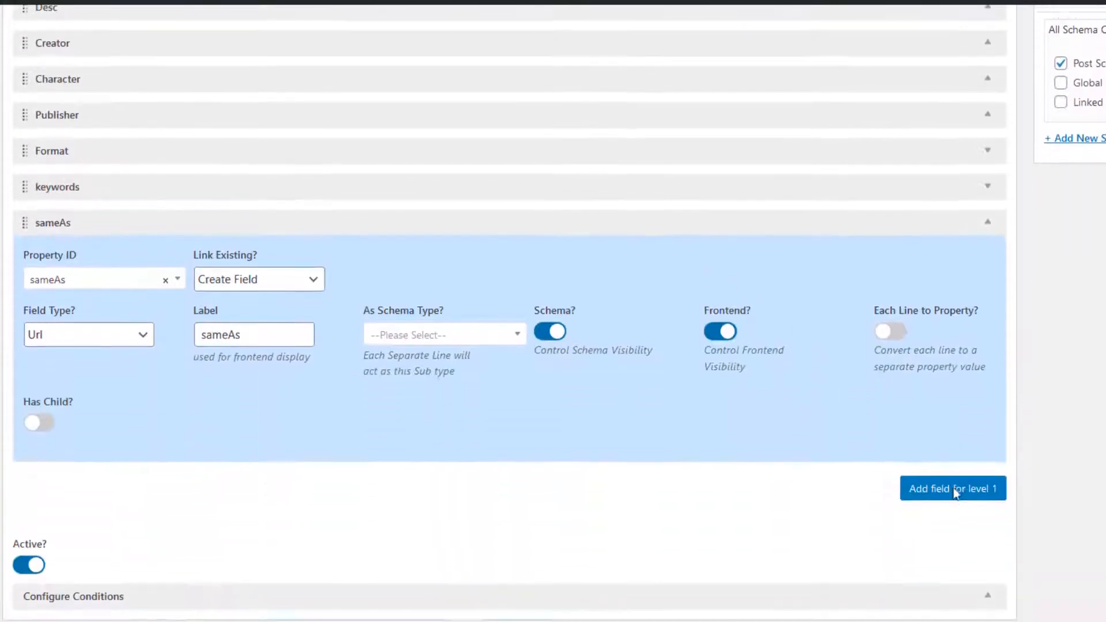
pyautogui.click(956, 483)
pyautogui.scroll(-5, 432, 296)
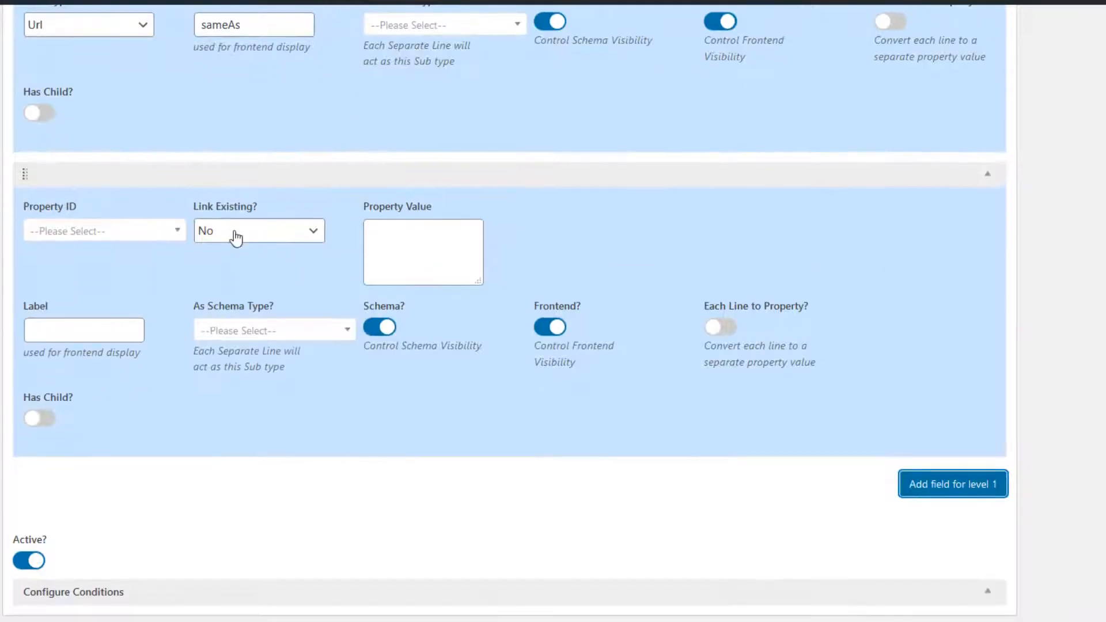
pyautogui.click(238, 238)
pyautogui.click(261, 338)
pyautogui.click(85, 333)
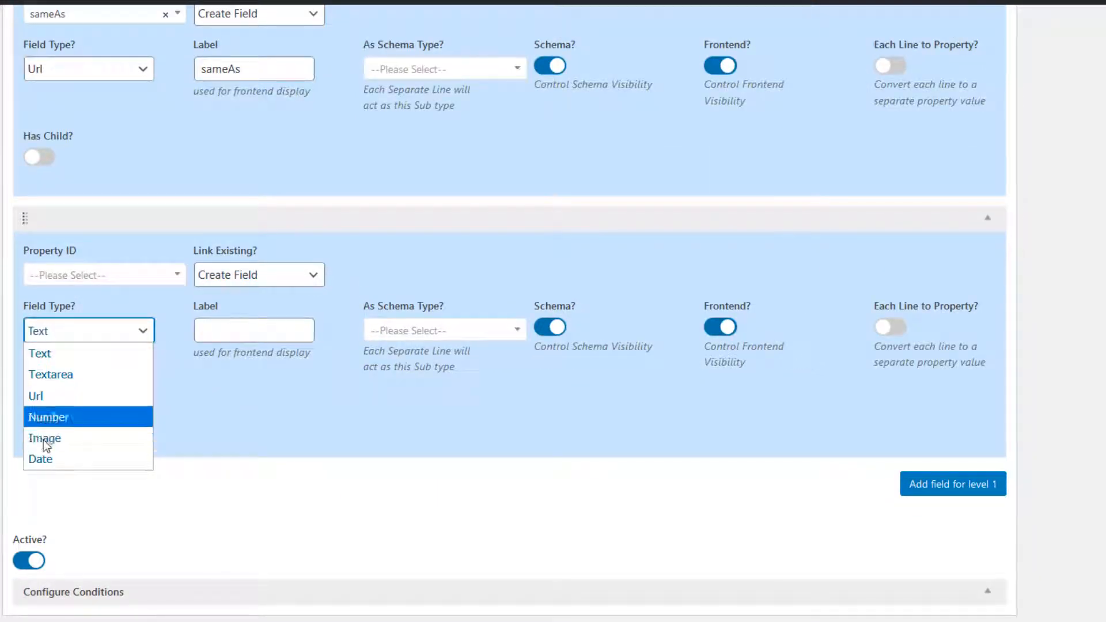
pyautogui.click(81, 440)
# Assign the image property ID to the new Image field
pyautogui.click(122, 275)
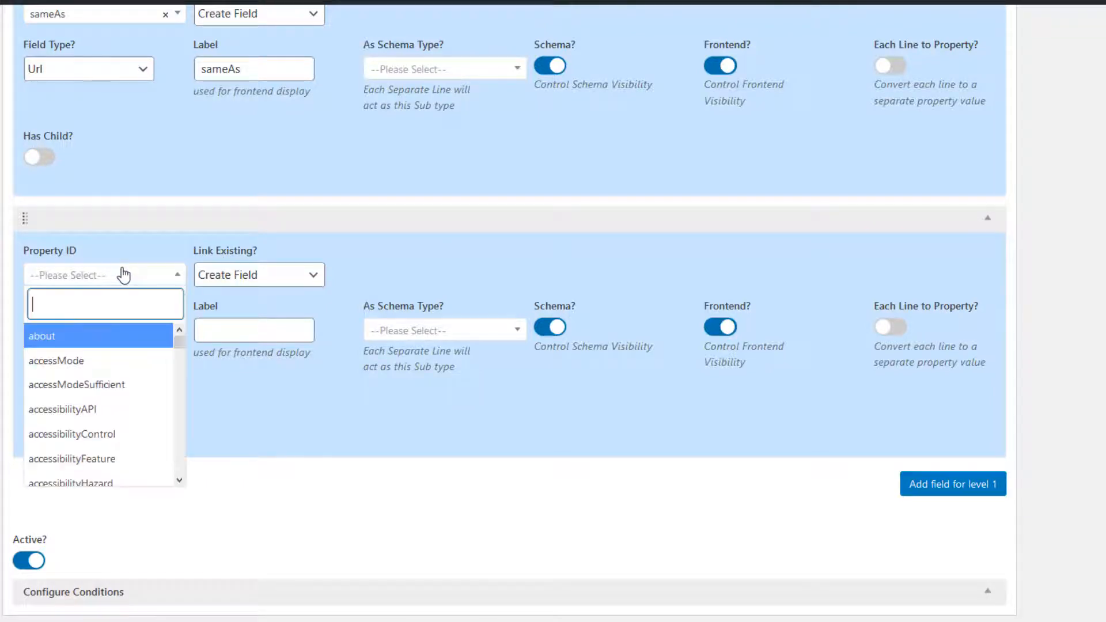
pyautogui.write('image')
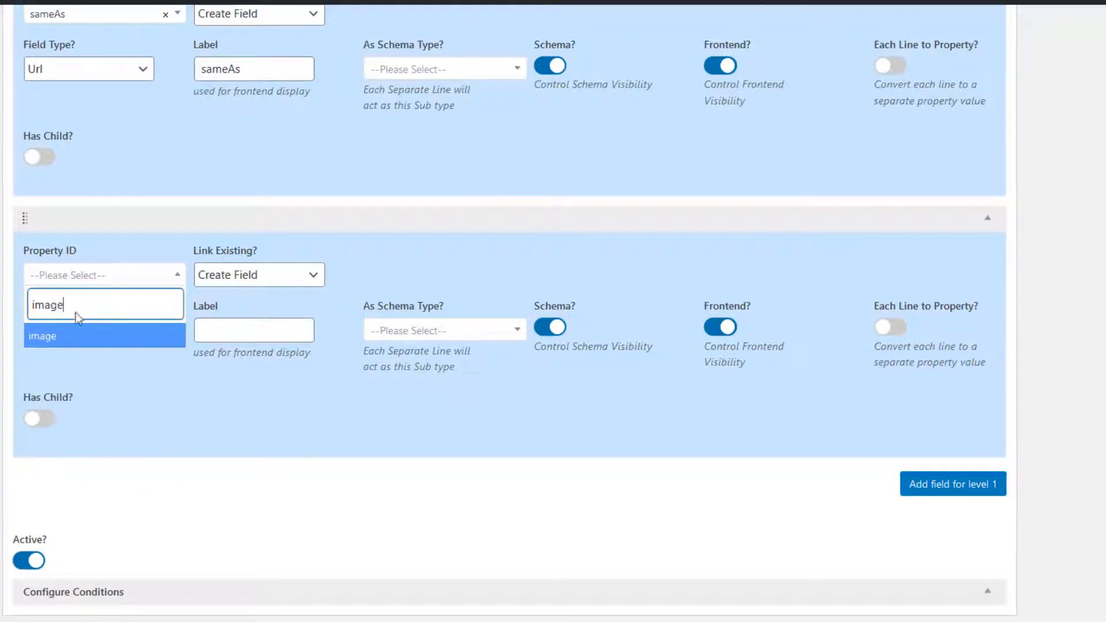
pyautogui.click(60, 336)
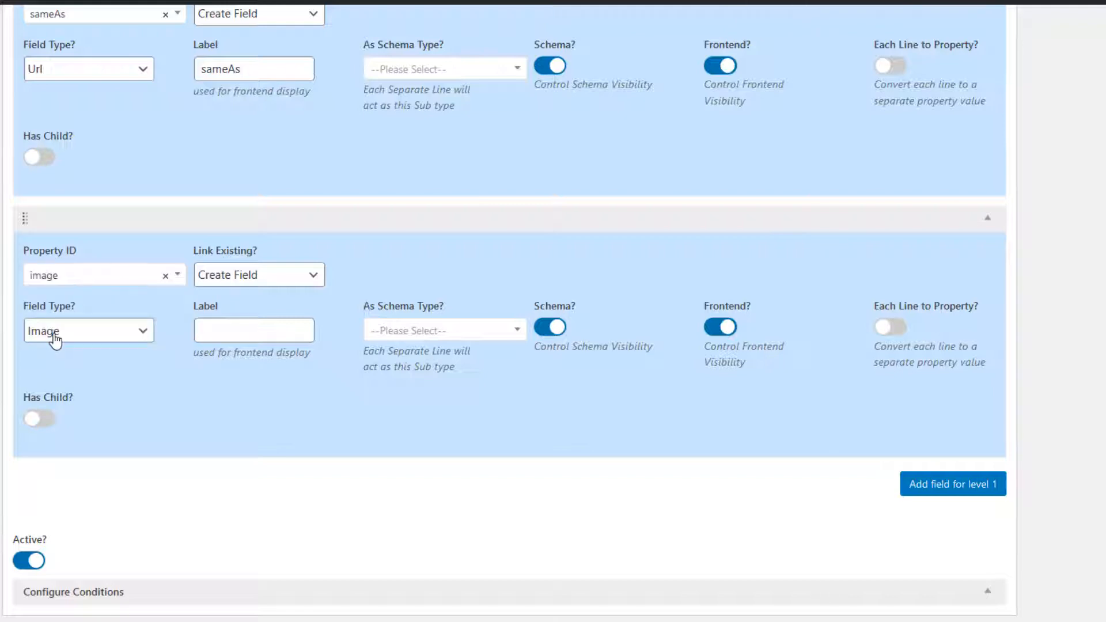
# Add another level 1 property after the image one and assign it the dateCreated property ID
pyautogui.click(958, 486)
pyautogui.scroll(-1, 127, 229)
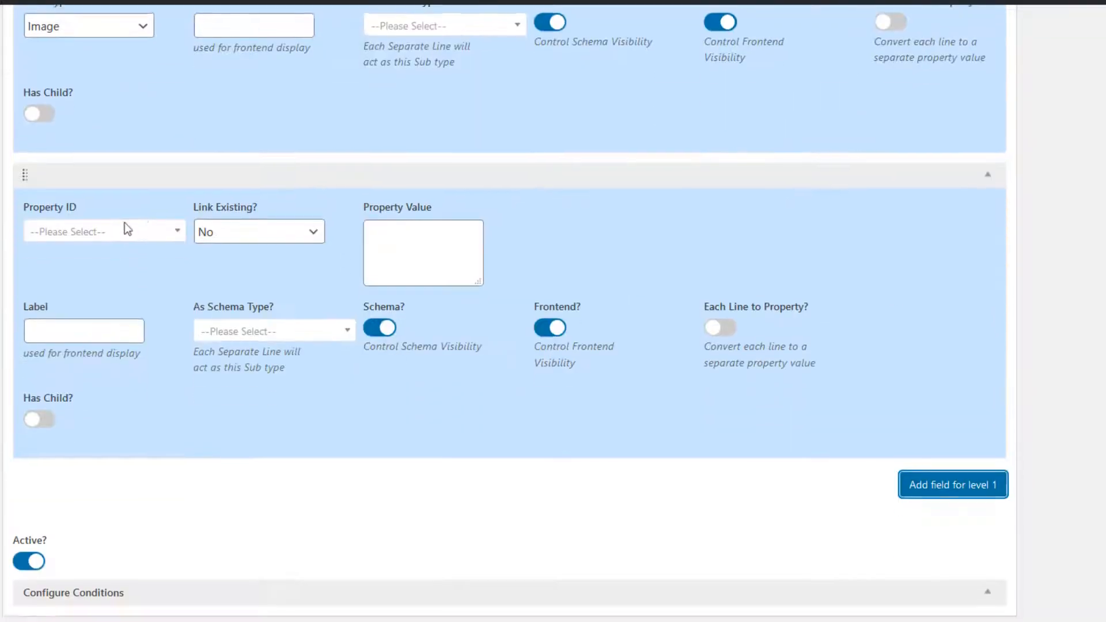
pyautogui.click(128, 230)
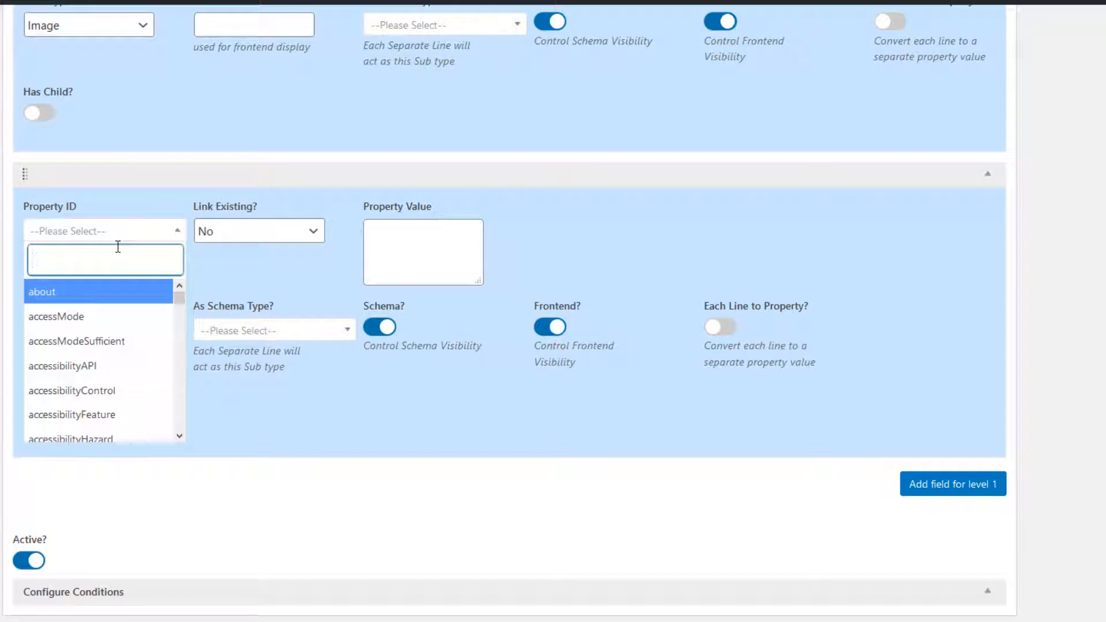
pyautogui.write('date')
pyautogui.press('Return')
# Link the dateCreated property through Create Field with the Date field type
pyautogui.click(241, 235)
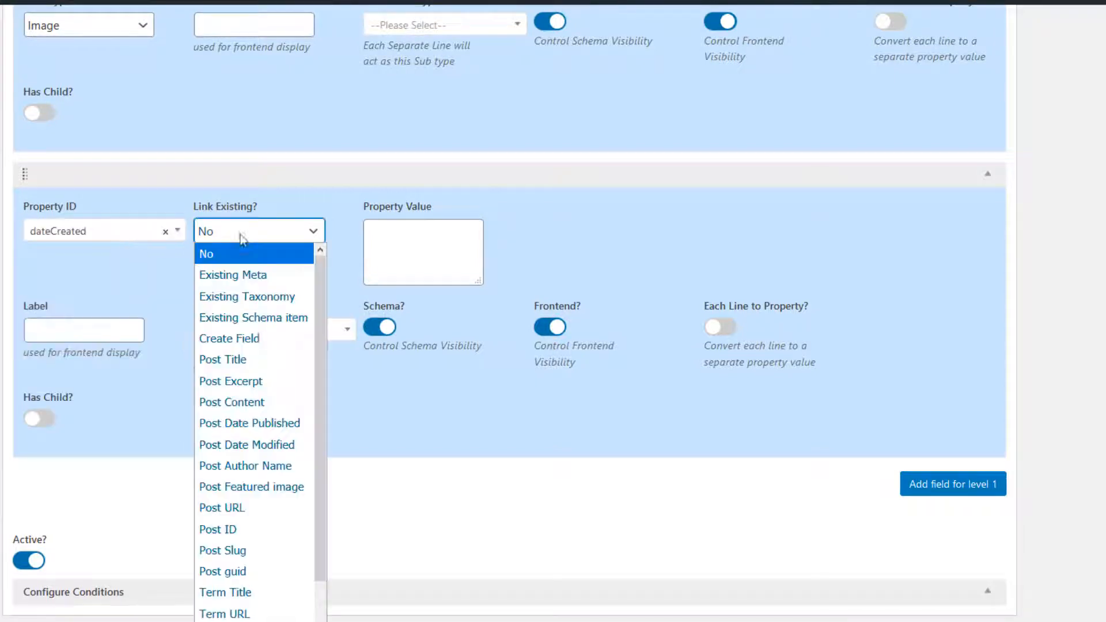
pyautogui.click(247, 338)
pyautogui.click(104, 329)
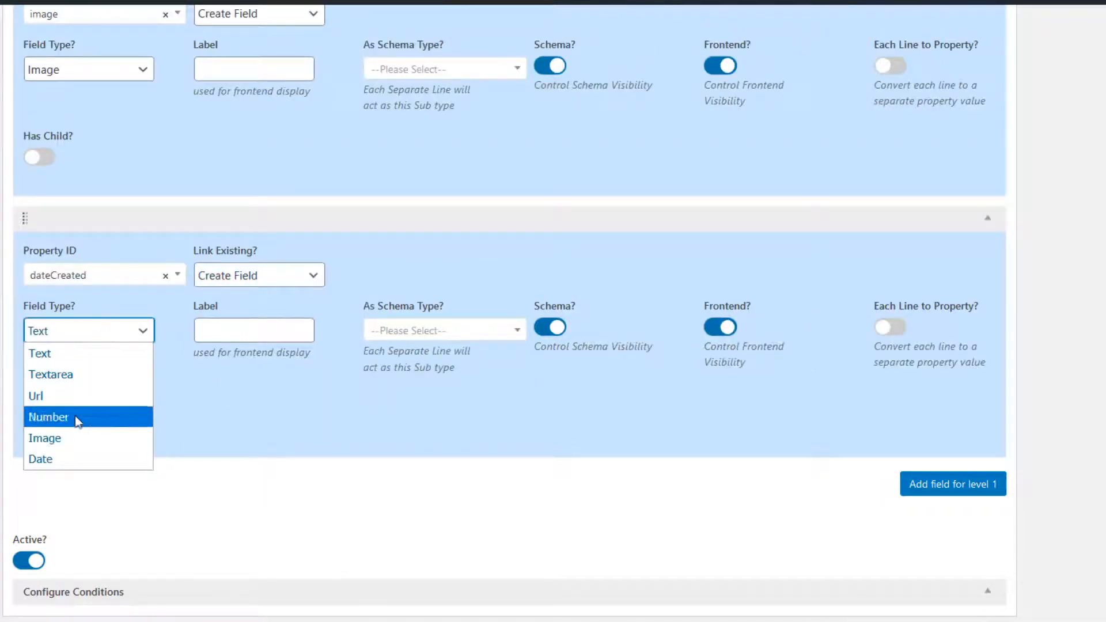
pyautogui.click(61, 457)
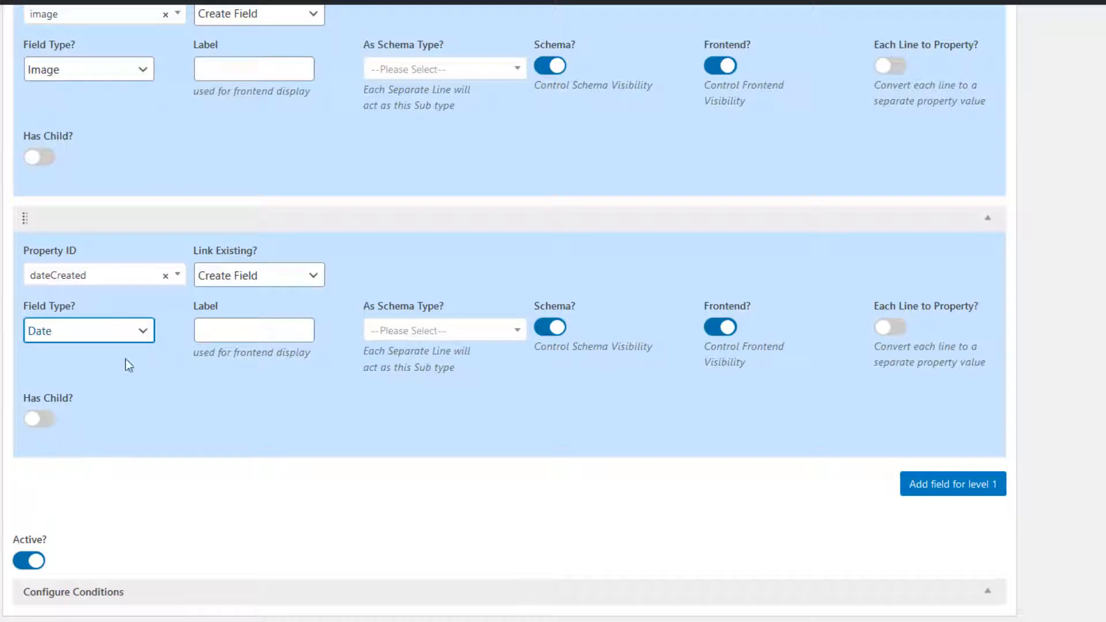
# Label the dateCreated field date Created and update the schema item
pyautogui.click(251, 334)
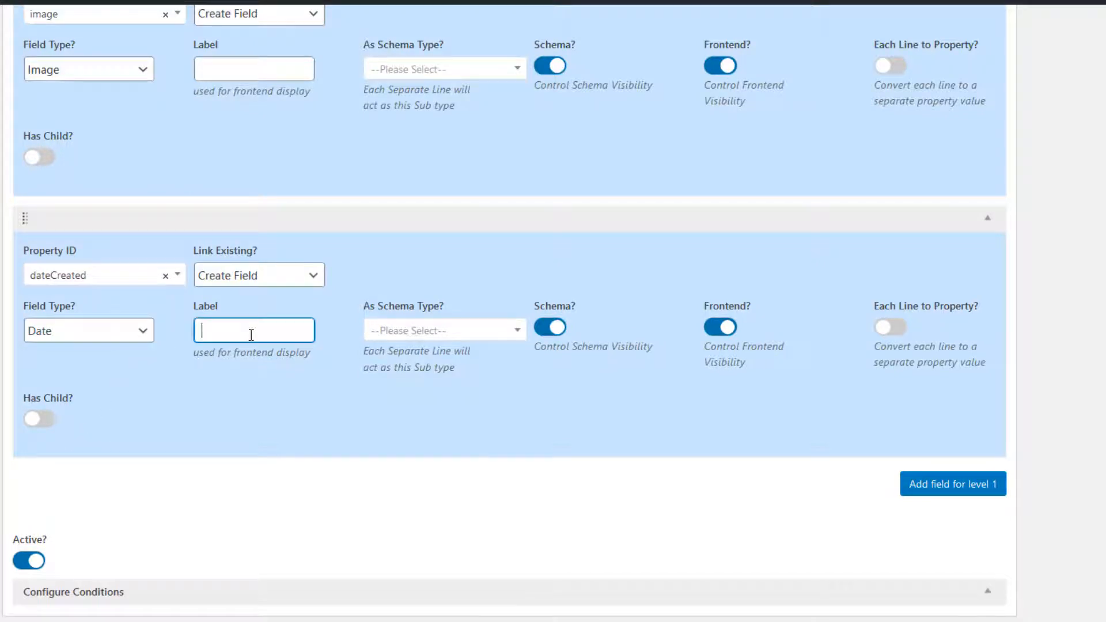
pyautogui.write('date Created')
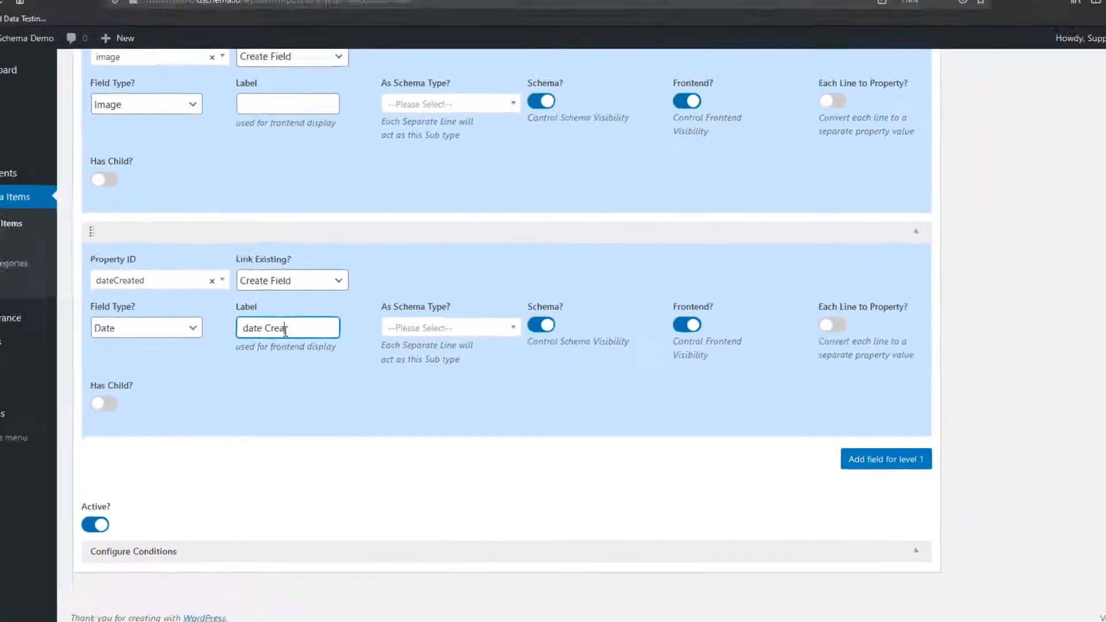
pyautogui.scroll(15, 306, 334)
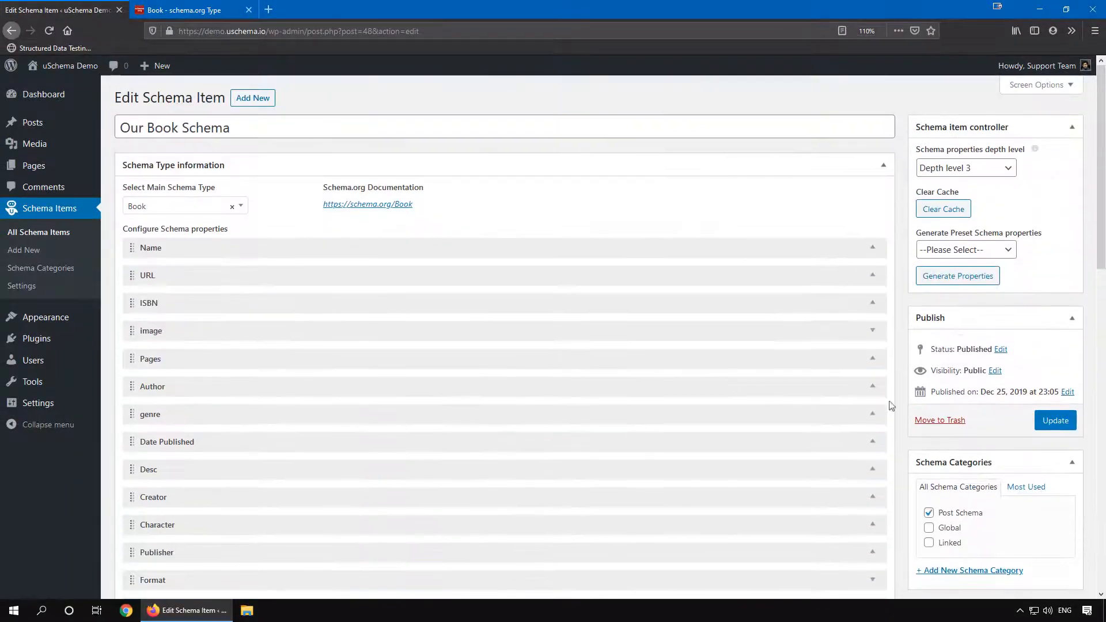
pyautogui.click(1057, 426)
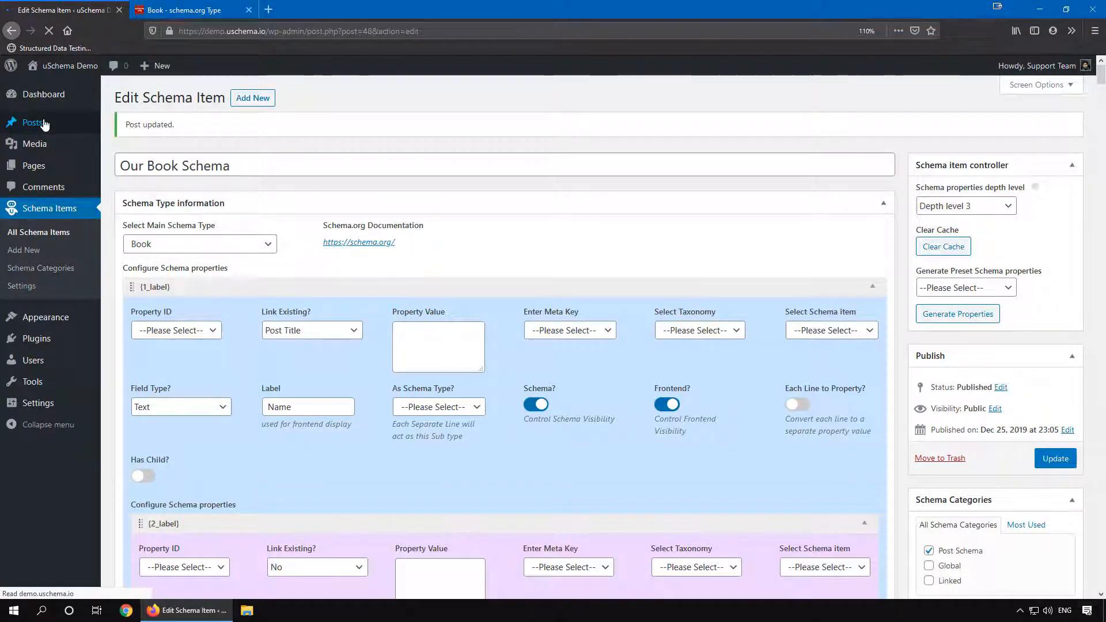
# Bring up the list of posts in a new browser tab and open the Our Test Book post at its schema fields
pyautogui.middleClick(45, 124)
pyautogui.middleClick(45, 124)
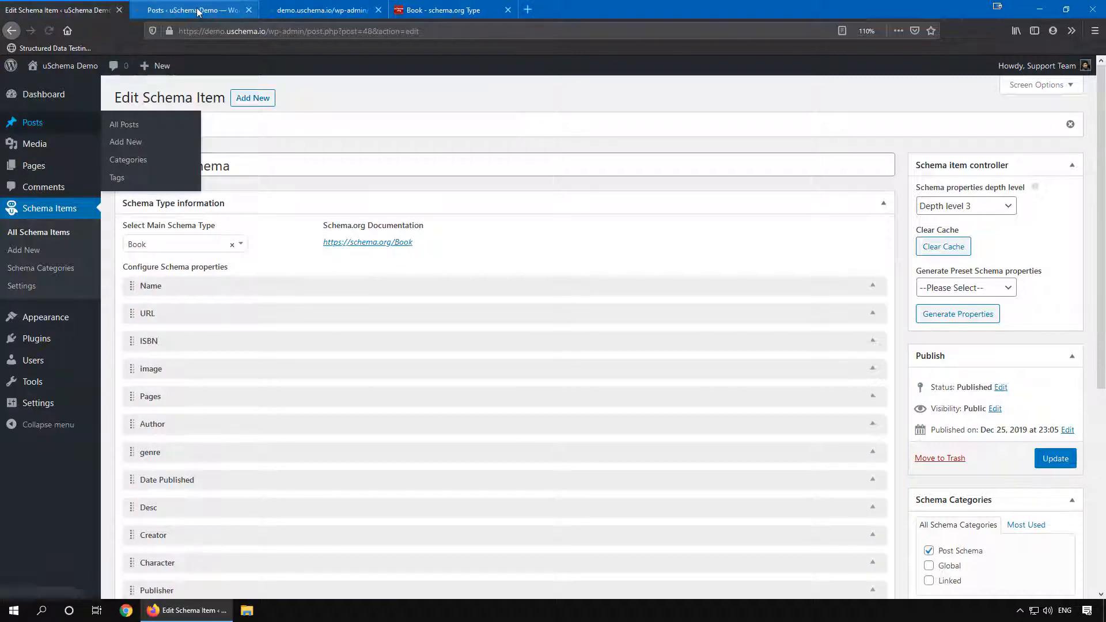
pyautogui.click(198, 12)
pyautogui.click(249, 9)
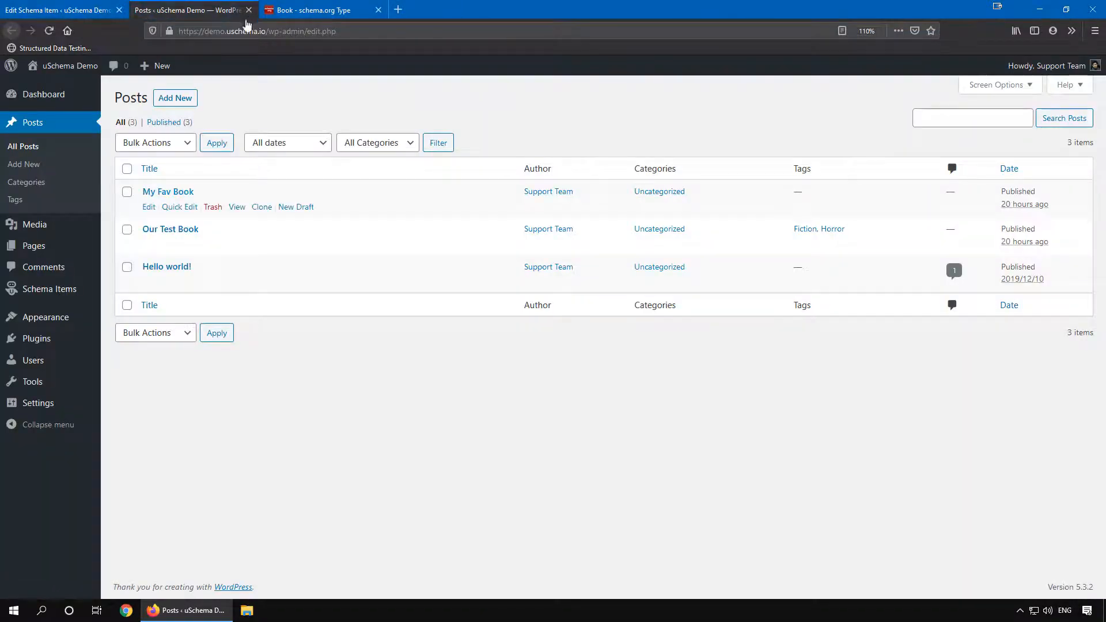
pyautogui.click(166, 230)
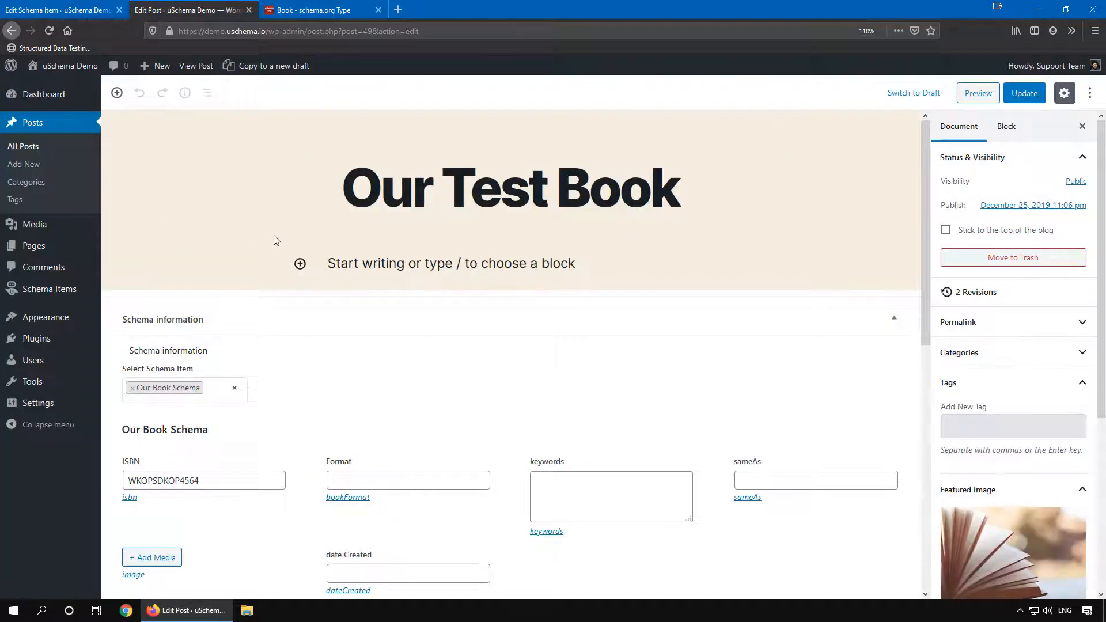
pyautogui.scroll(-3, 274, 235)
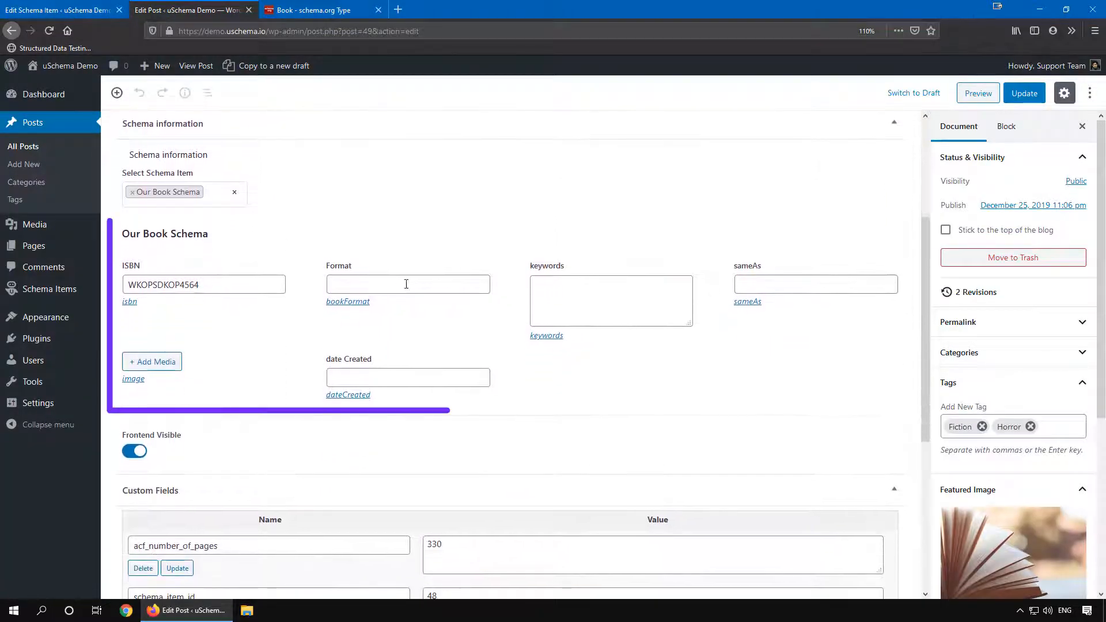
pyautogui.click(406, 284)
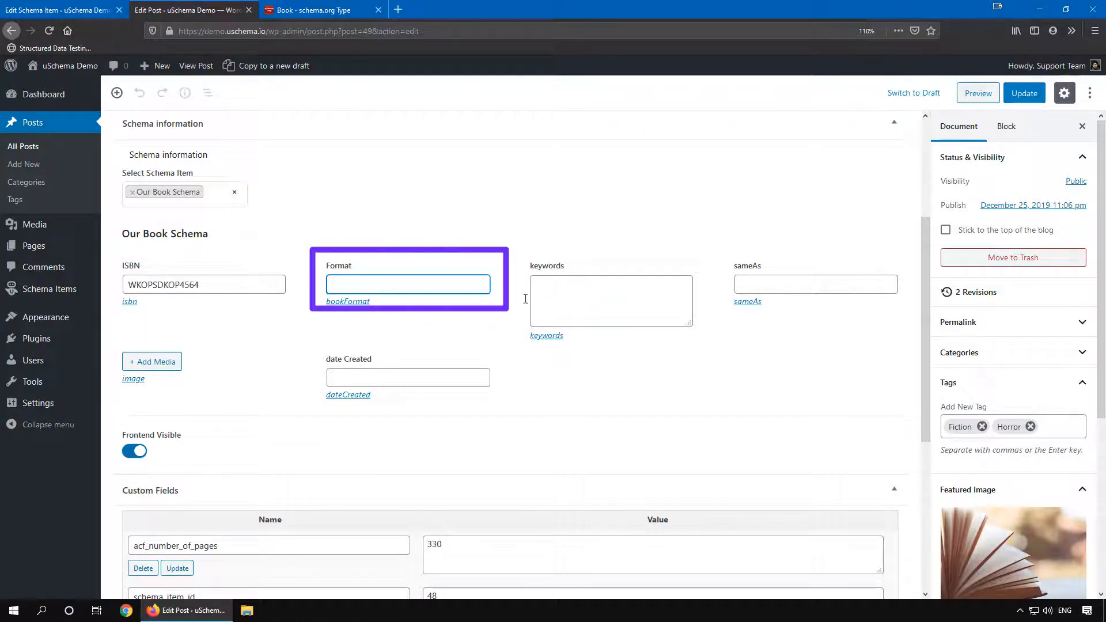
pyautogui.click(607, 301)
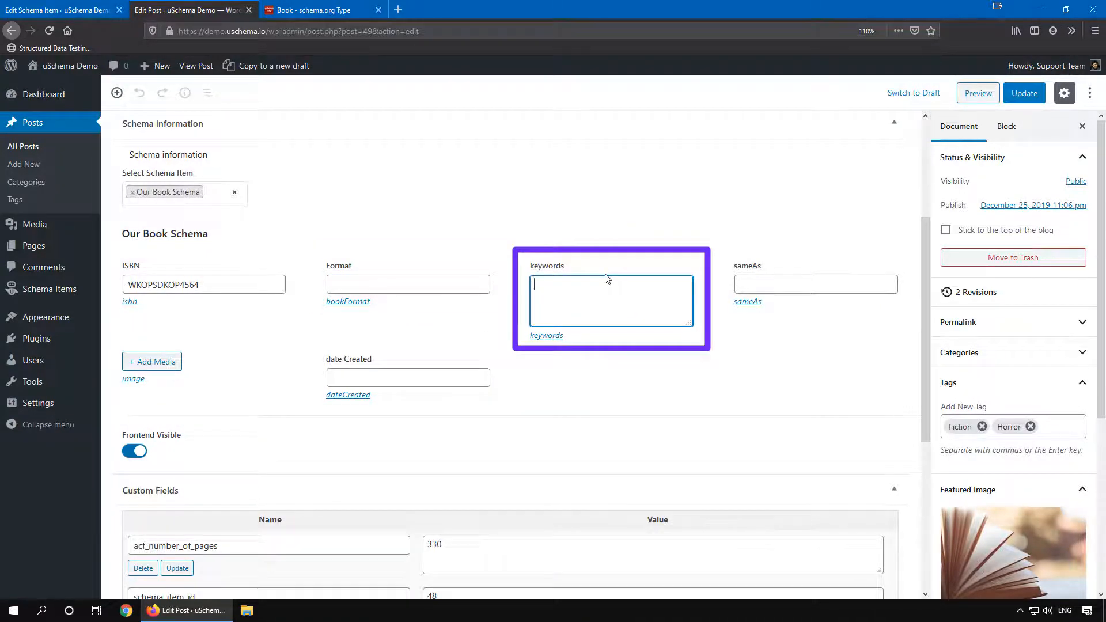
pyautogui.click(784, 285)
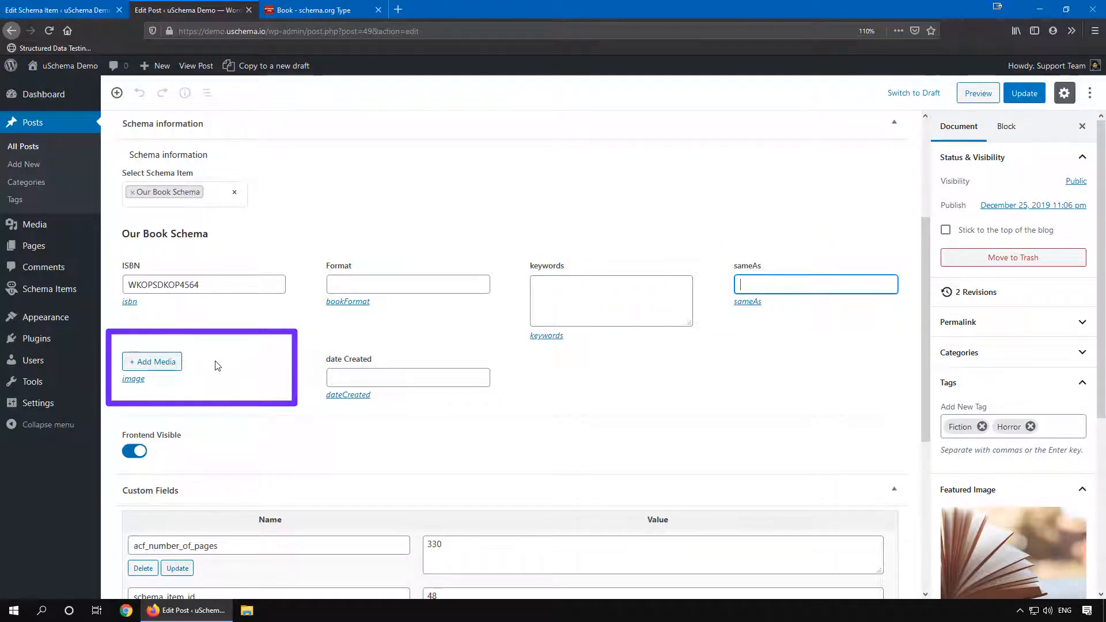
# Set the post's date Created field to 2016-11-07
pyautogui.click(373, 378)
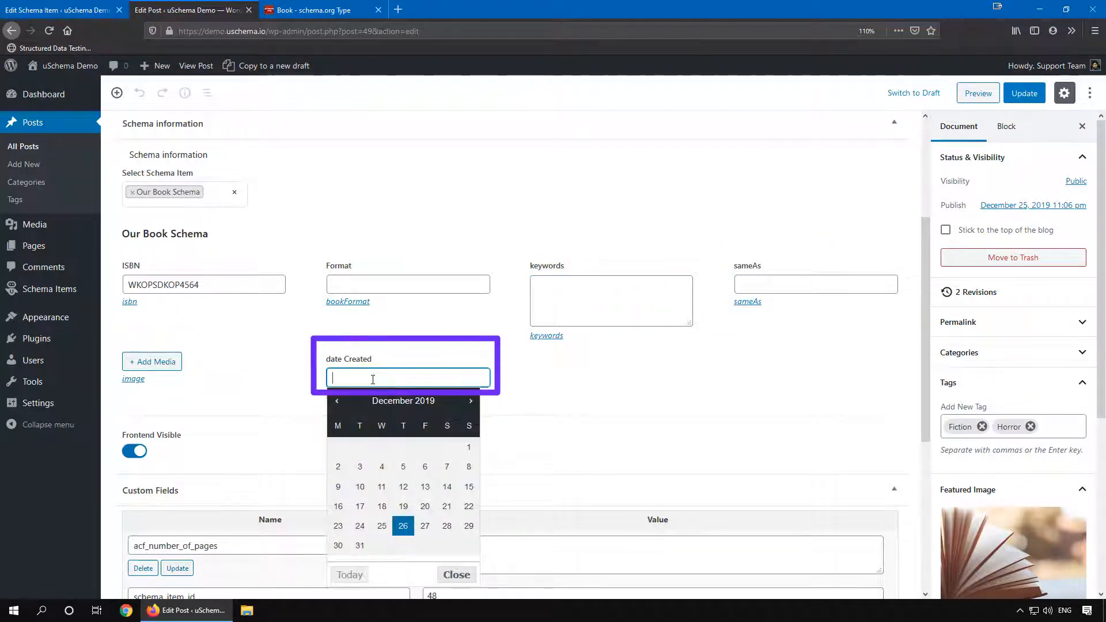
pyautogui.click(337, 401)
pyautogui.click(403, 467)
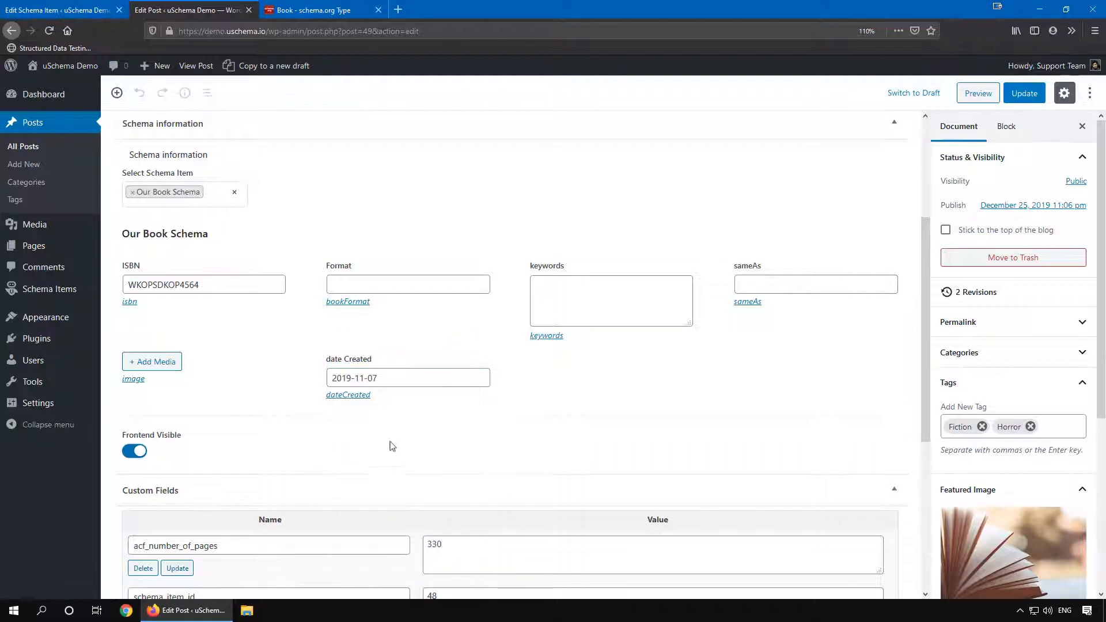
pyautogui.click(349, 378)
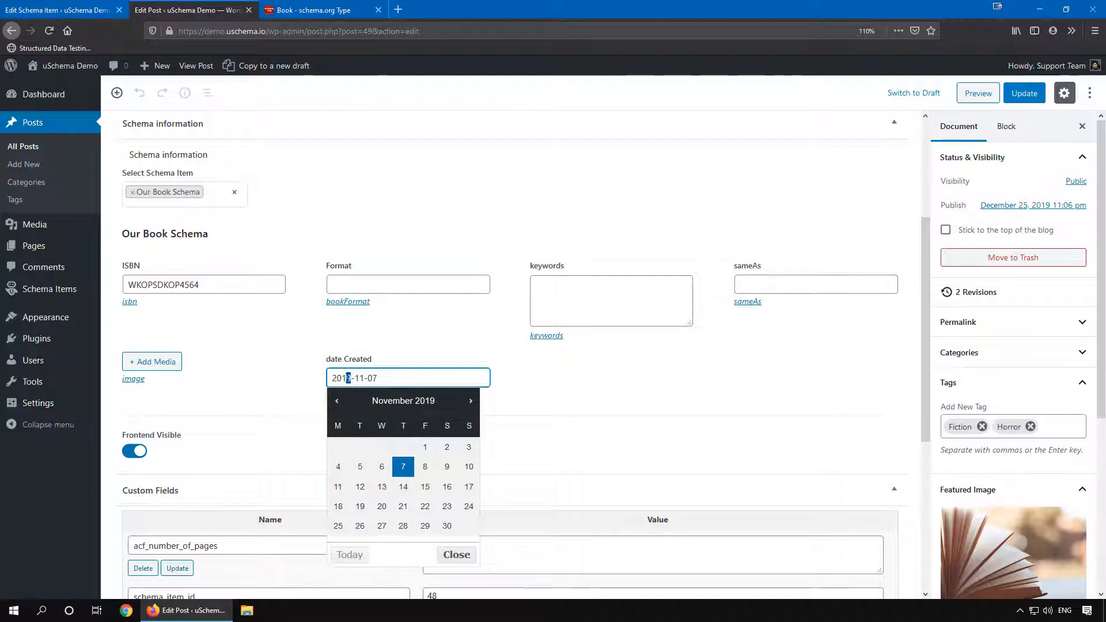
pyautogui.press('Tab')
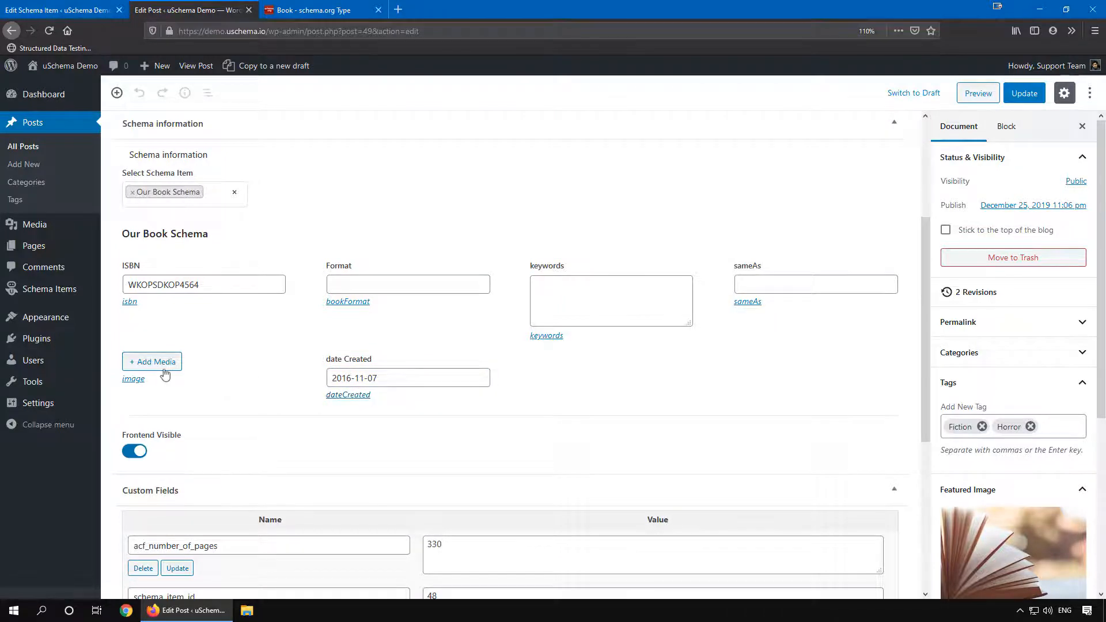
# Fill the post's image schema field with the book picture blur-1283865_640.jpg from the Media Library
pyautogui.click(149, 363)
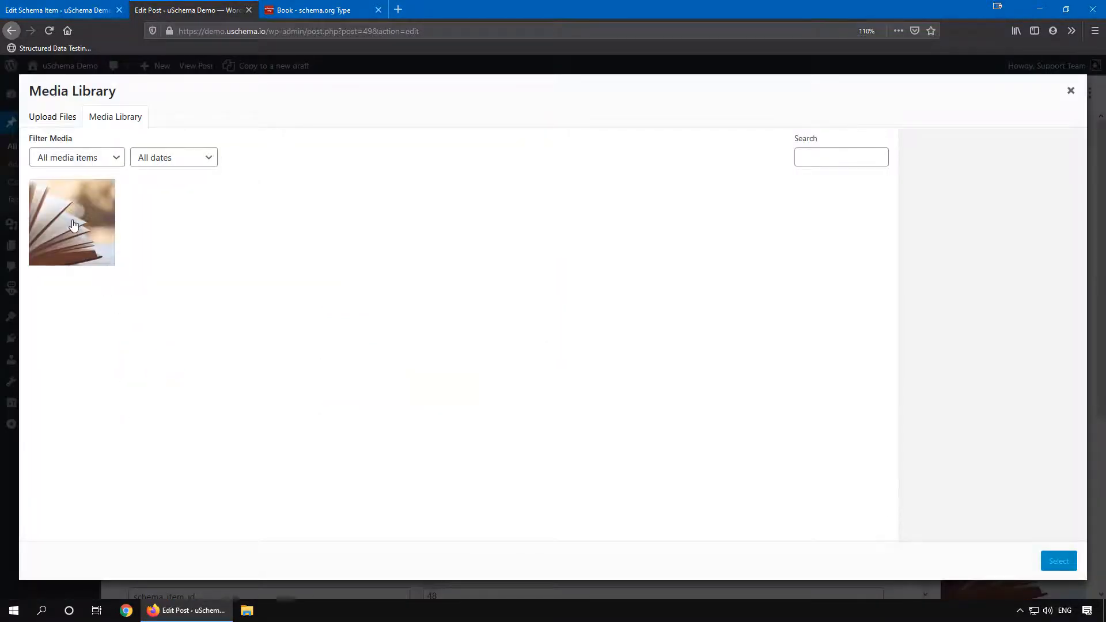
pyautogui.click(74, 224)
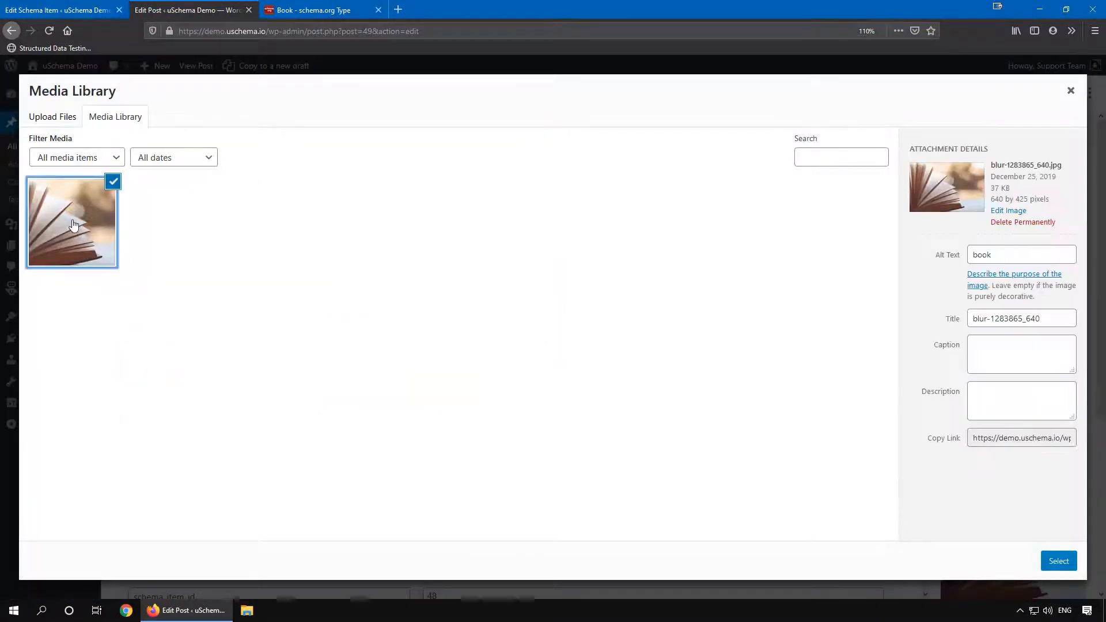
pyautogui.click(1061, 561)
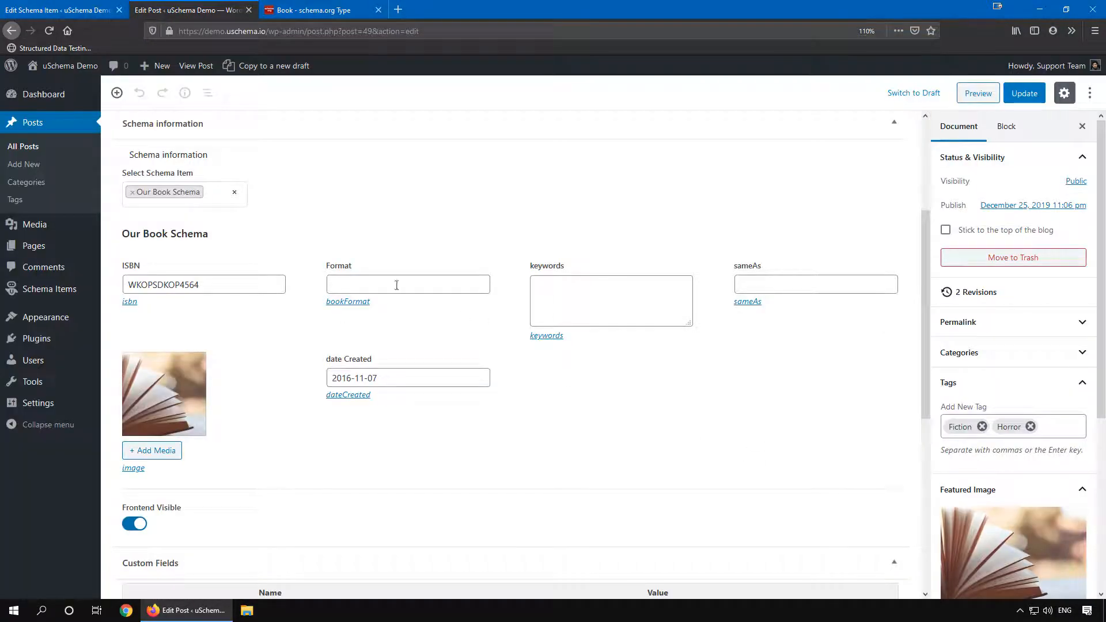
# Look up the bookFormat property on schema.org and check which values its BookFormatType accepts
pyautogui.click(391, 283)
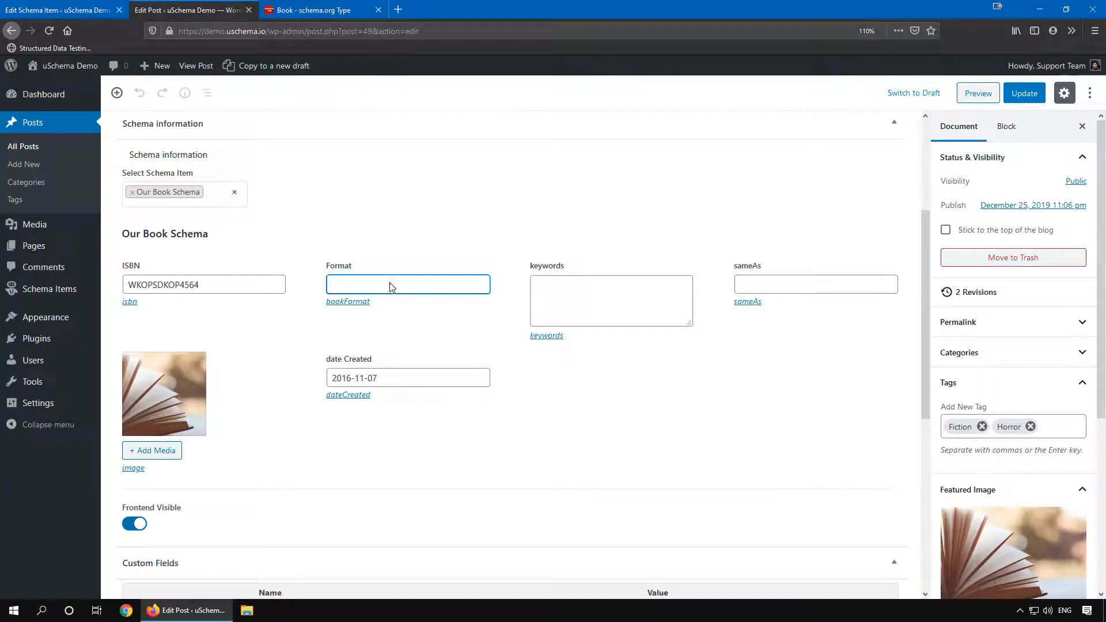
pyautogui.middleClick(360, 301)
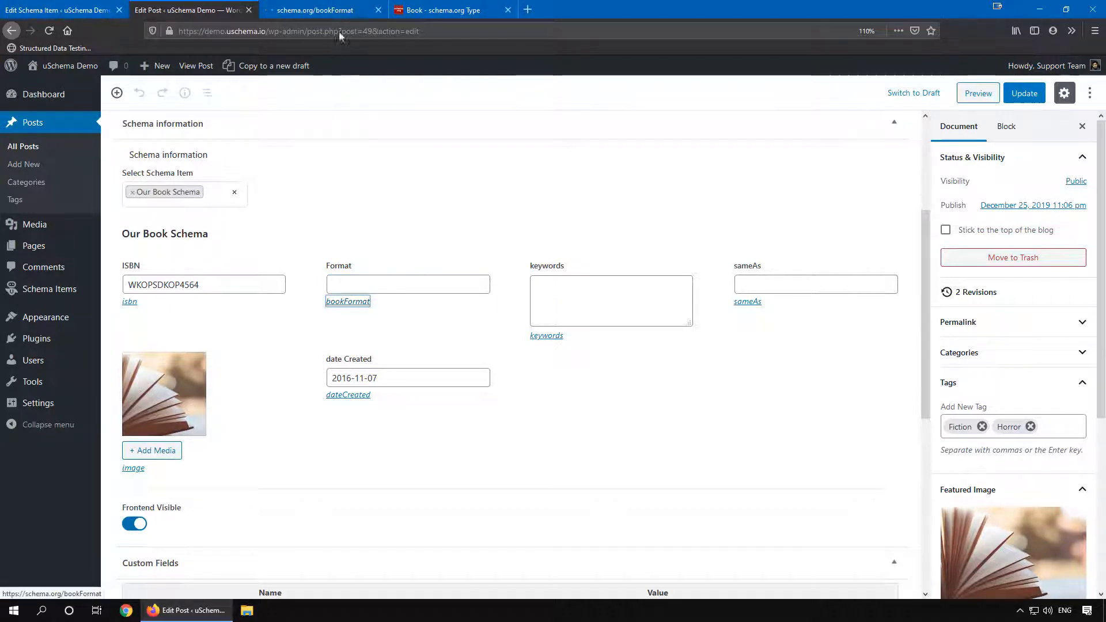
pyautogui.click(336, 15)
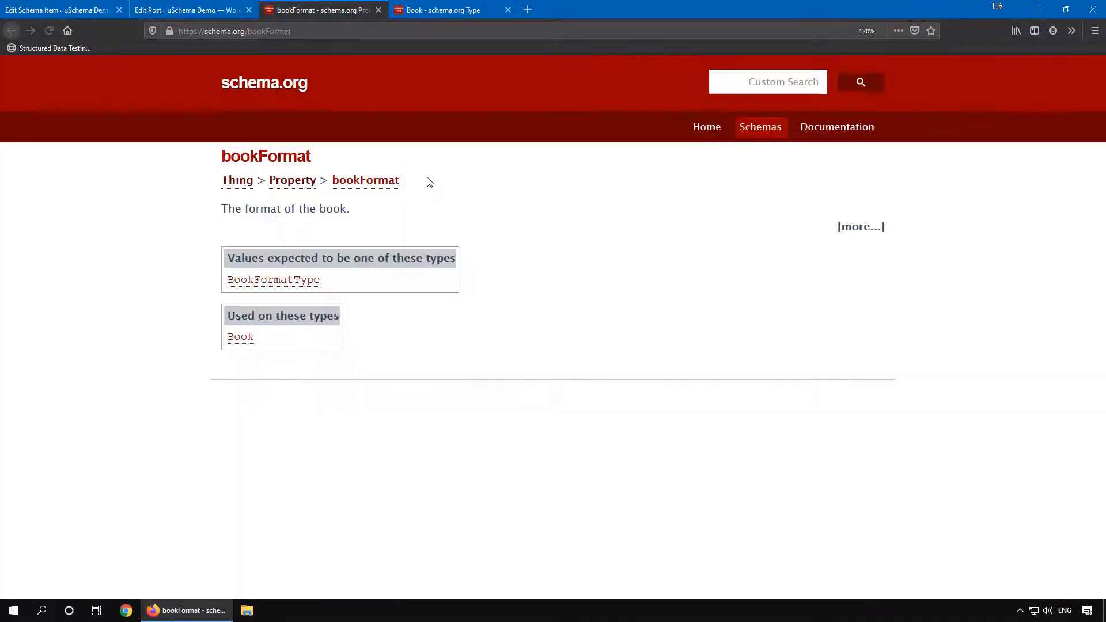
pyautogui.click(298, 283)
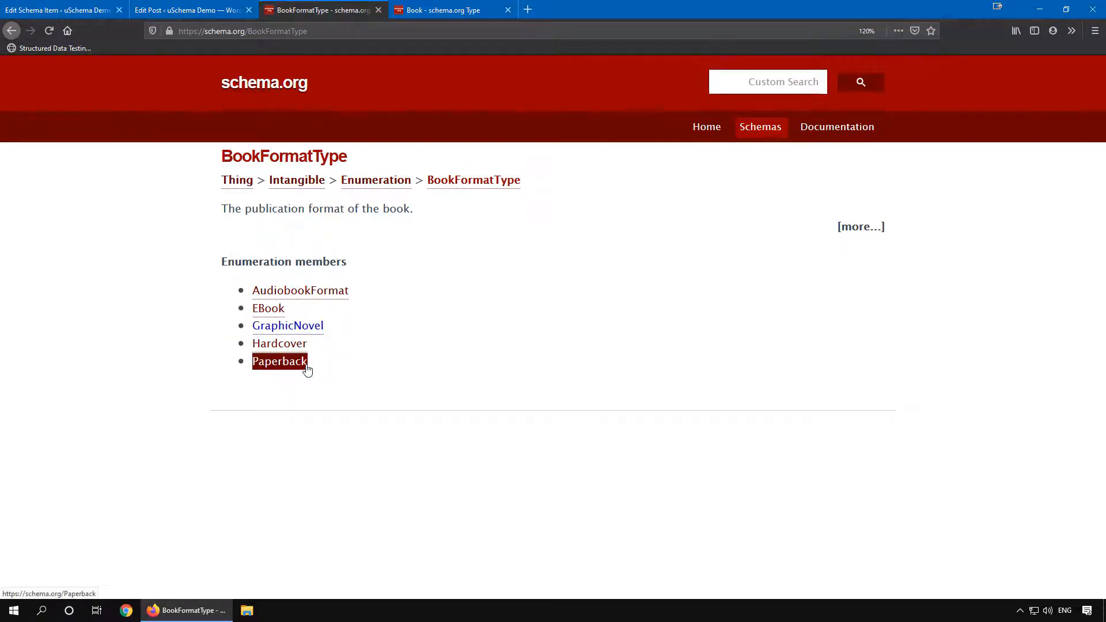
# Set the Format schema field of the Our Test Book post to PaperBack
pyautogui.click(196, 10)
pyautogui.click(369, 288)
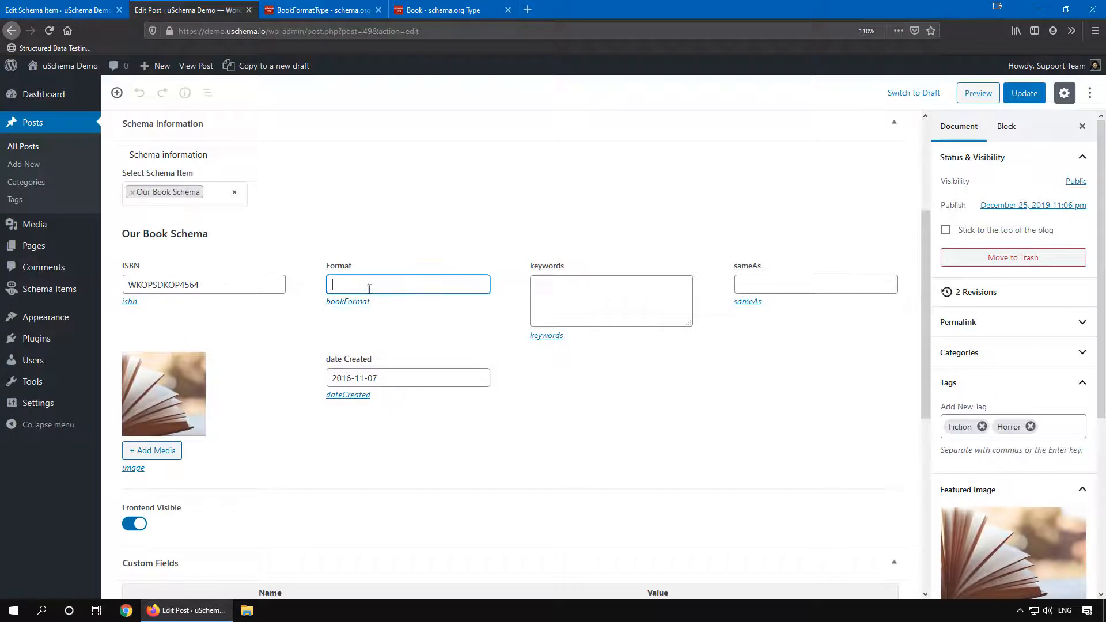
pyautogui.write('Pa')
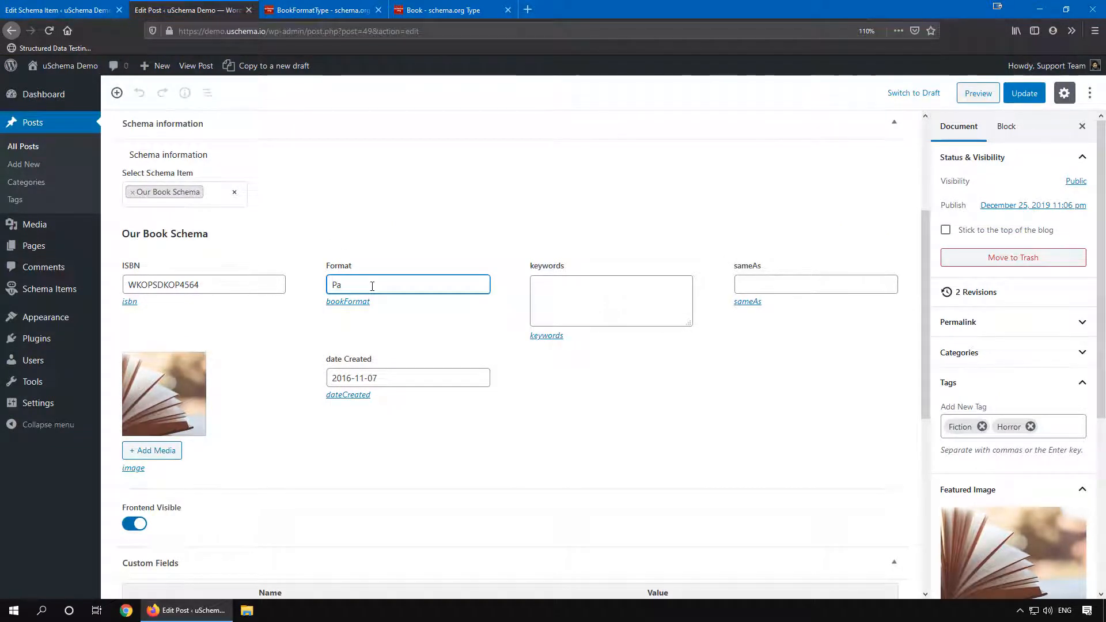
pyautogui.write('perBa')
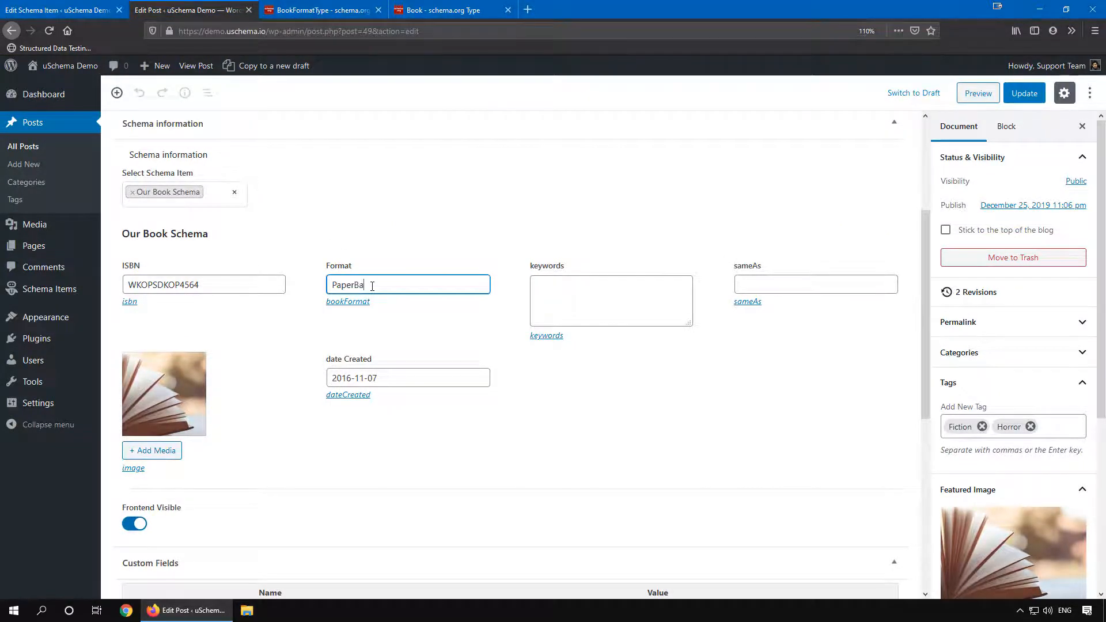
pyautogui.write('ck')
# Fill the post's keywords schema field with "Dummy, Novel, GoodRead"
pyautogui.click(564, 298)
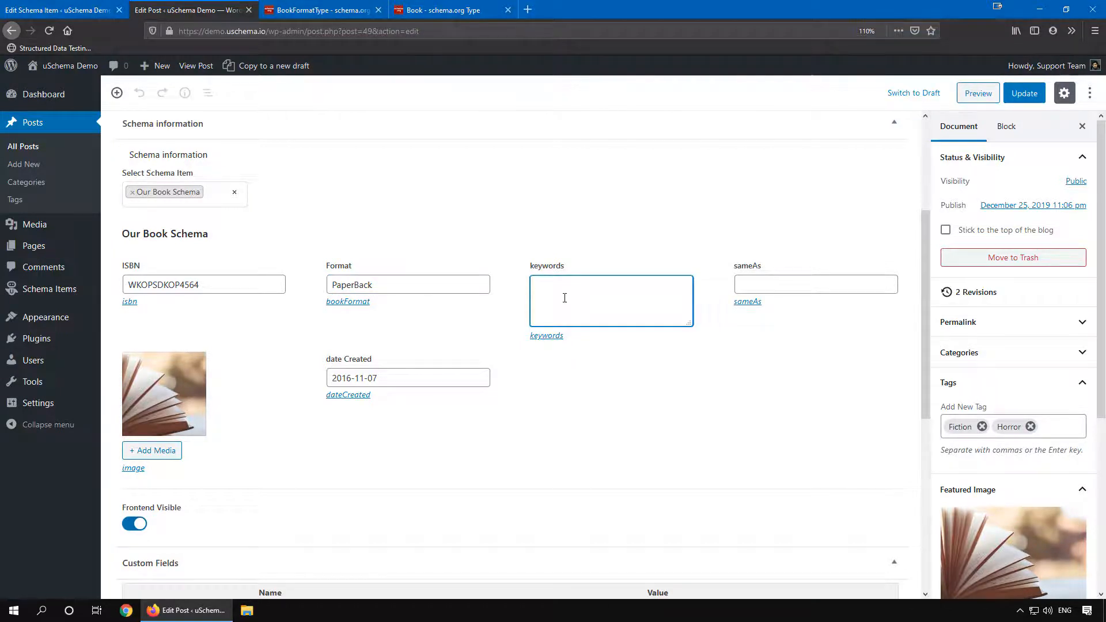
pyautogui.write('D')
pyautogui.press('BackSpace')
pyautogui.write('dRead')
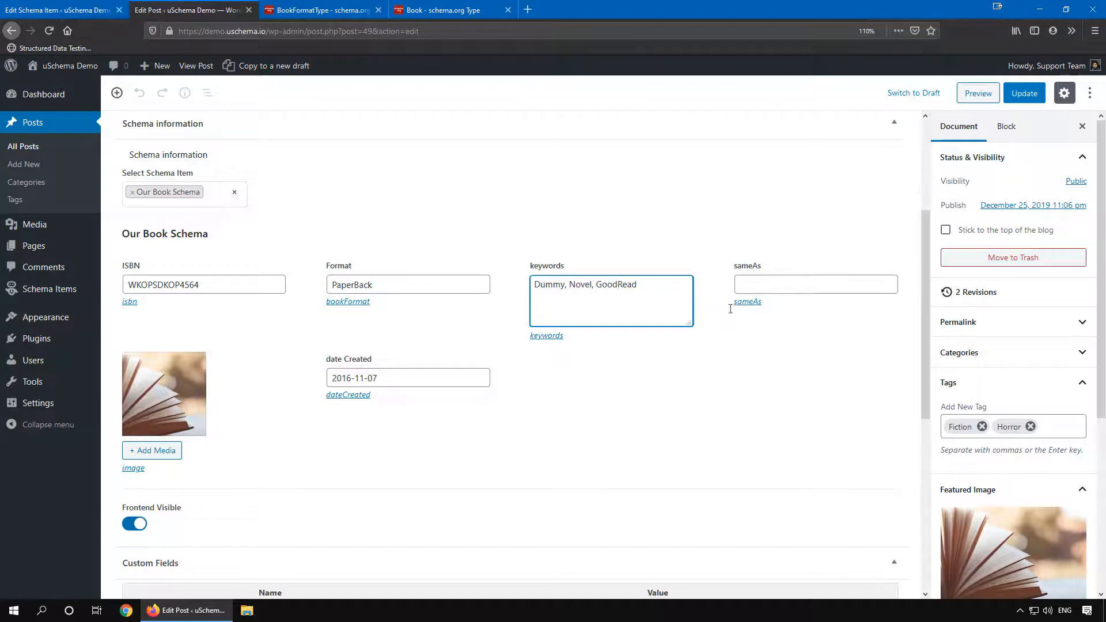
pyautogui.click(760, 278)
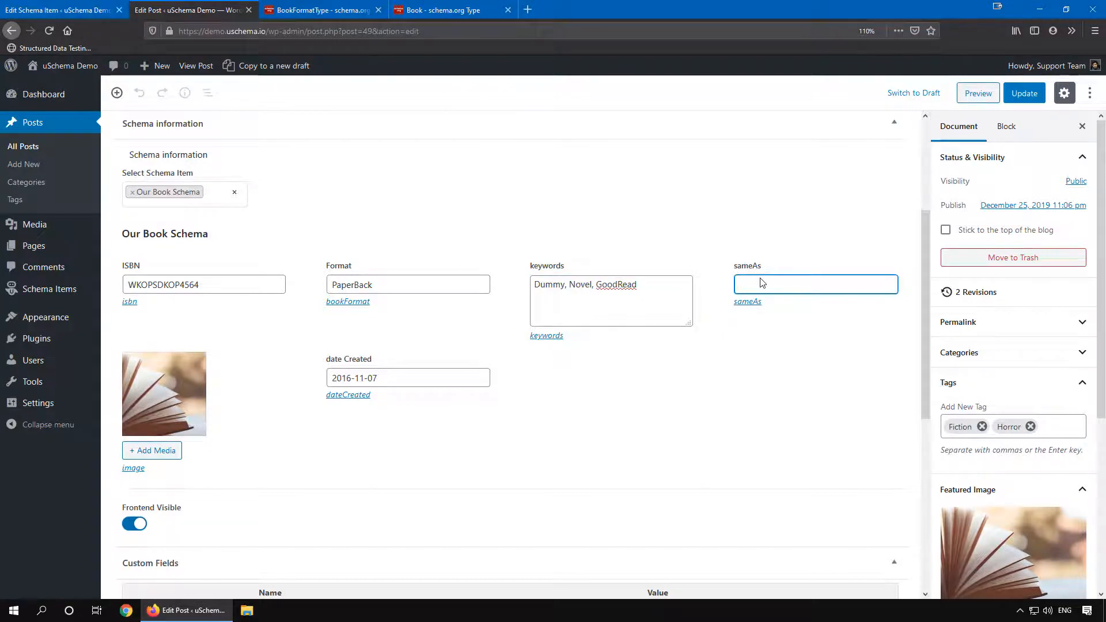
pyautogui.moveTo(269, 32); pyautogui.dragTo(179, 32)
pyautogui.hotkey('ctrl', 'c')
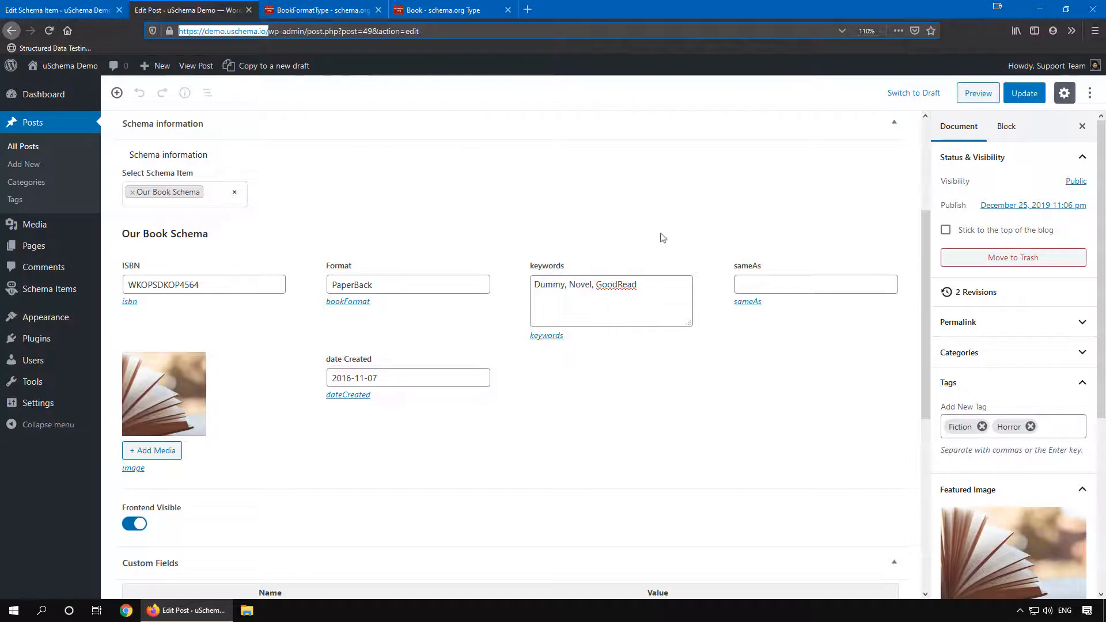
pyautogui.click(768, 276)
pyautogui.hotkey('ctrl', 'v')
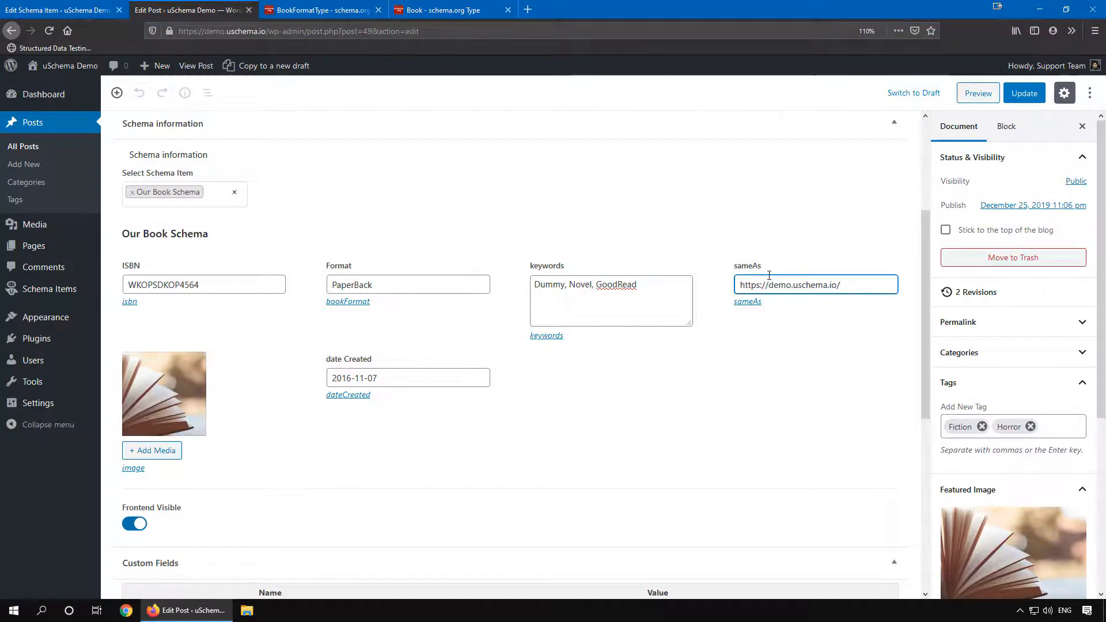
pyautogui.write('same-as-ou')
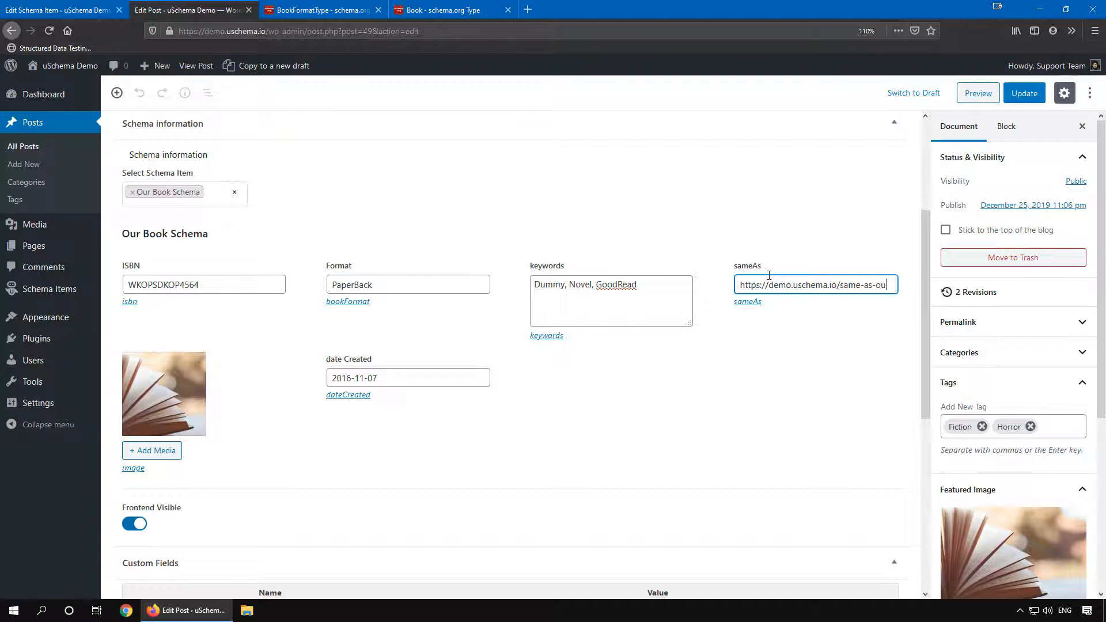
pyautogui.write('r-test-book/')
pyautogui.moveTo(892, 285); pyautogui.dragTo(782, 286)
pyautogui.click(850, 341)
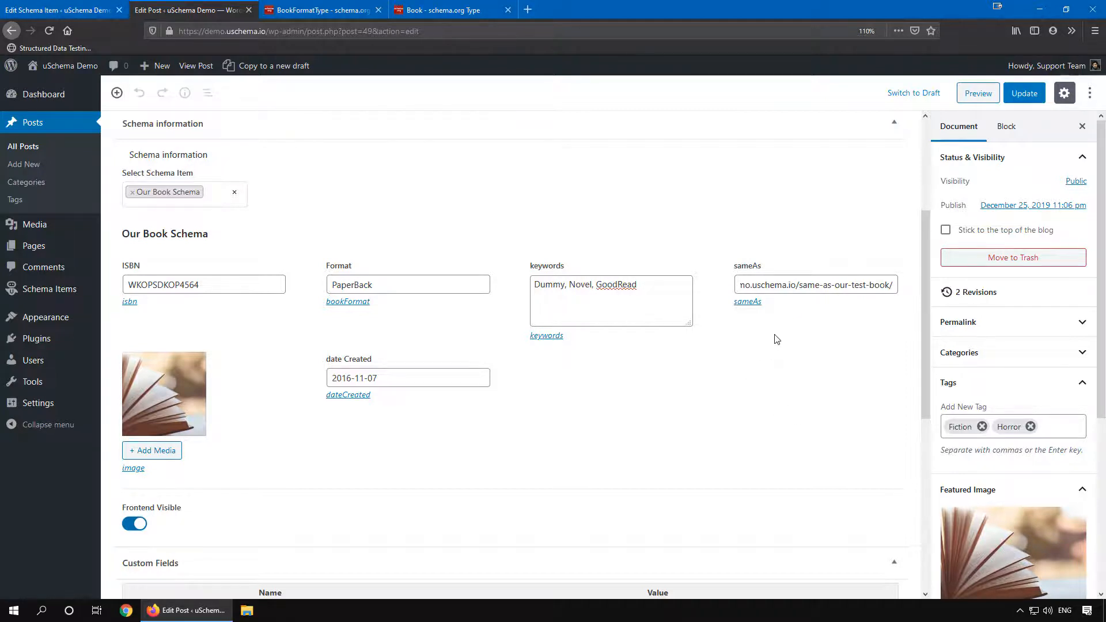
pyautogui.click(1024, 95)
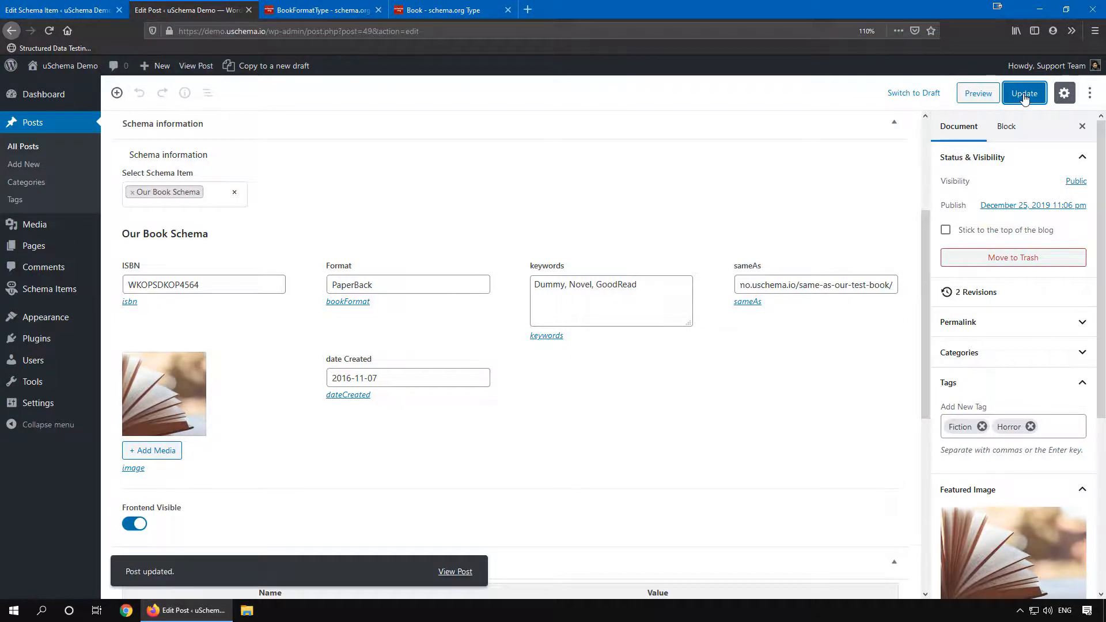
# View the published Our Test Book post, run the Schema Tester on it and open the detected Book item
pyautogui.middleClick(195, 65)
pyautogui.click(305, 12)
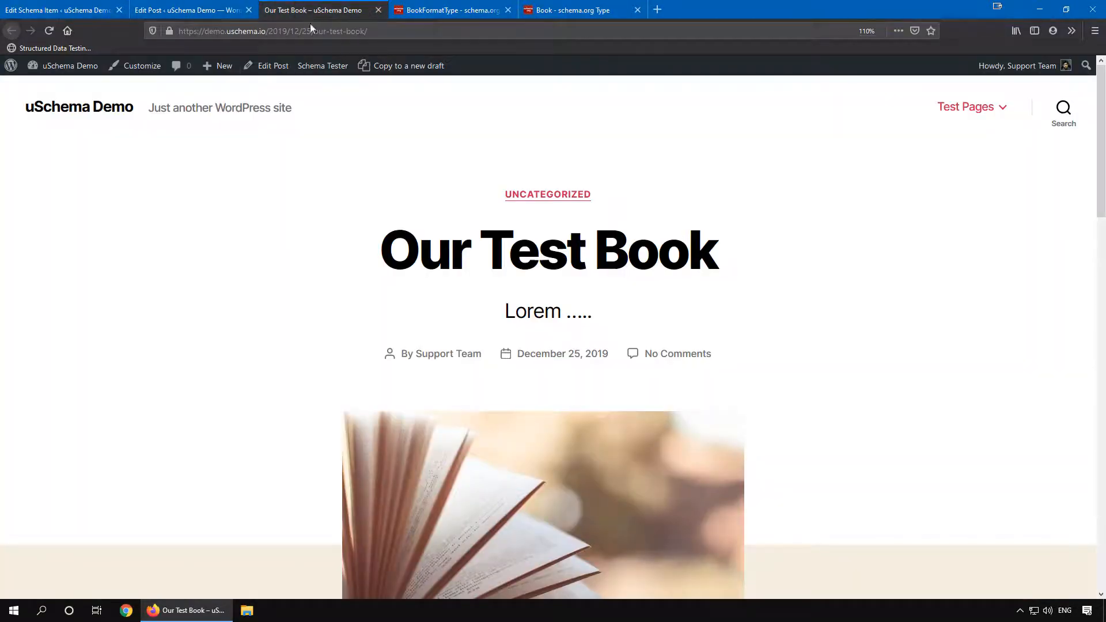
pyautogui.click(330, 68)
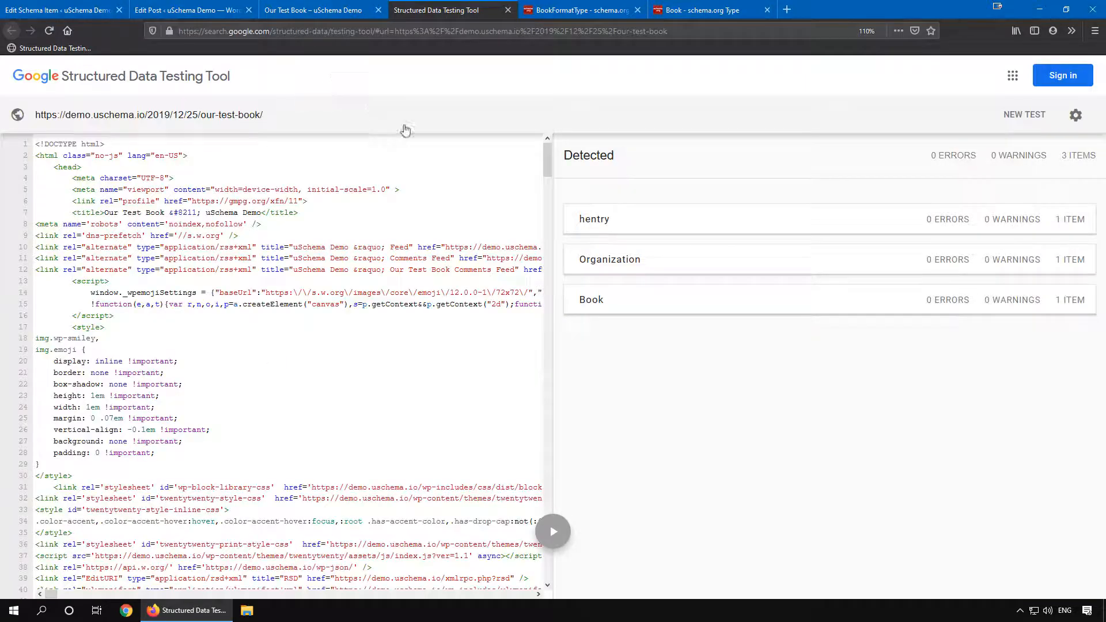
pyautogui.click(635, 300)
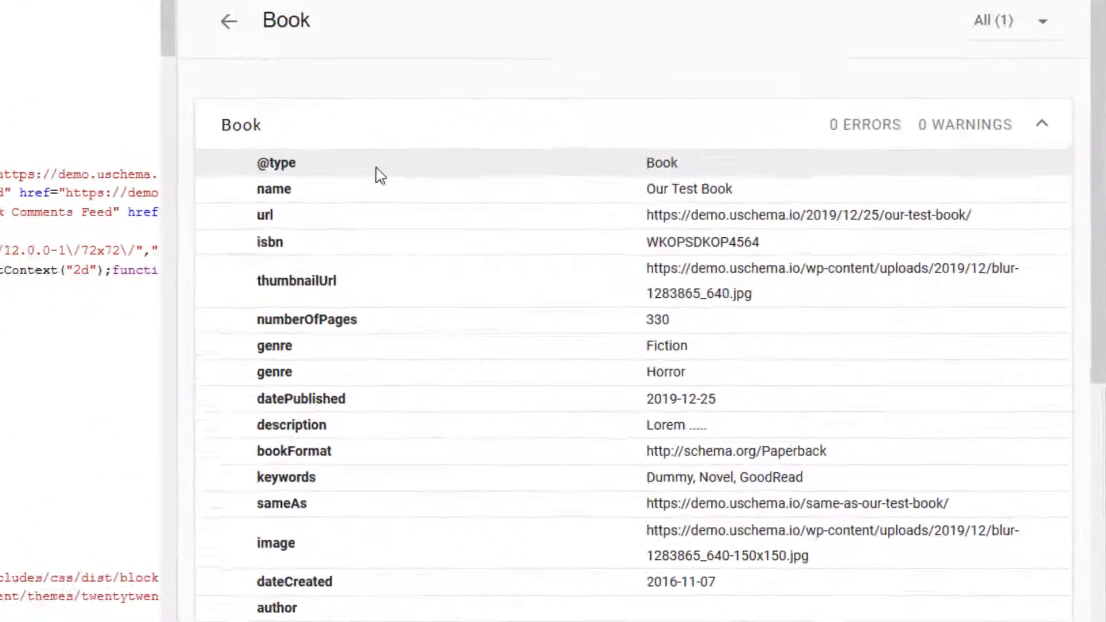
# Check the keywords, sameAs, image and dateCreated values in the Book test results against the entered schema fields
pyautogui.scroll(-2, 666, 285)
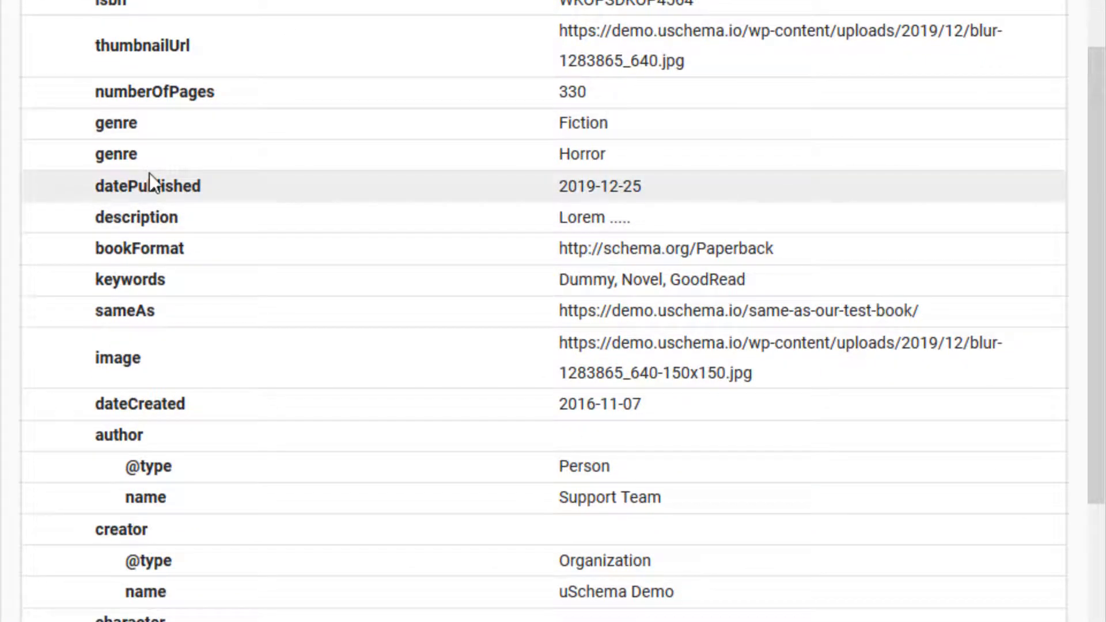
pyautogui.scroll(-3, 150, 173)
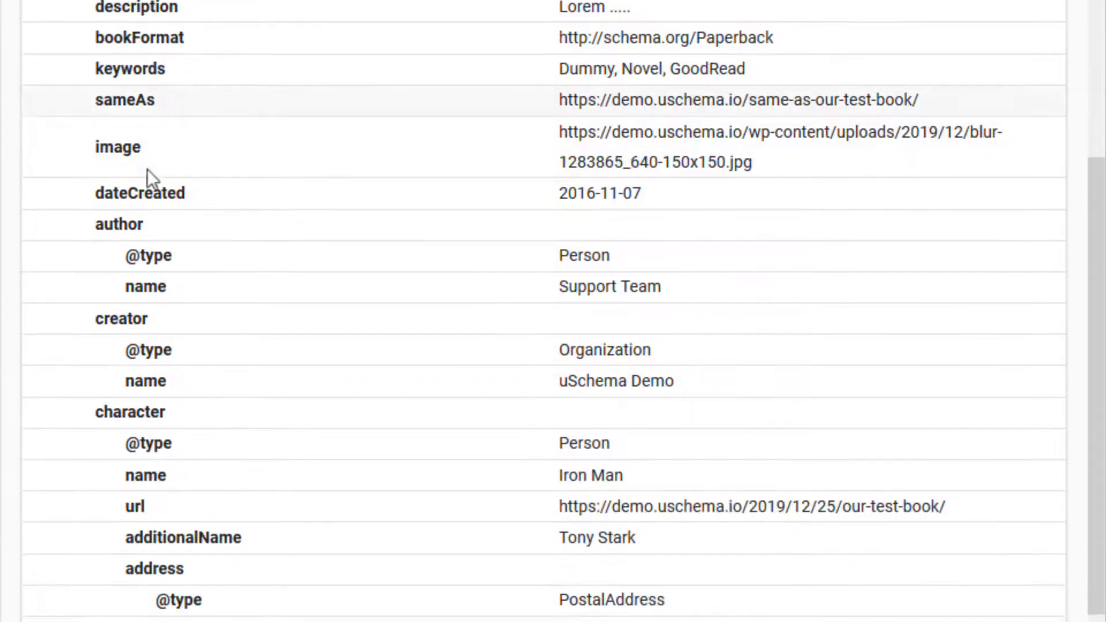
pyautogui.moveTo(94, 61); pyautogui.dragTo(182, 57)
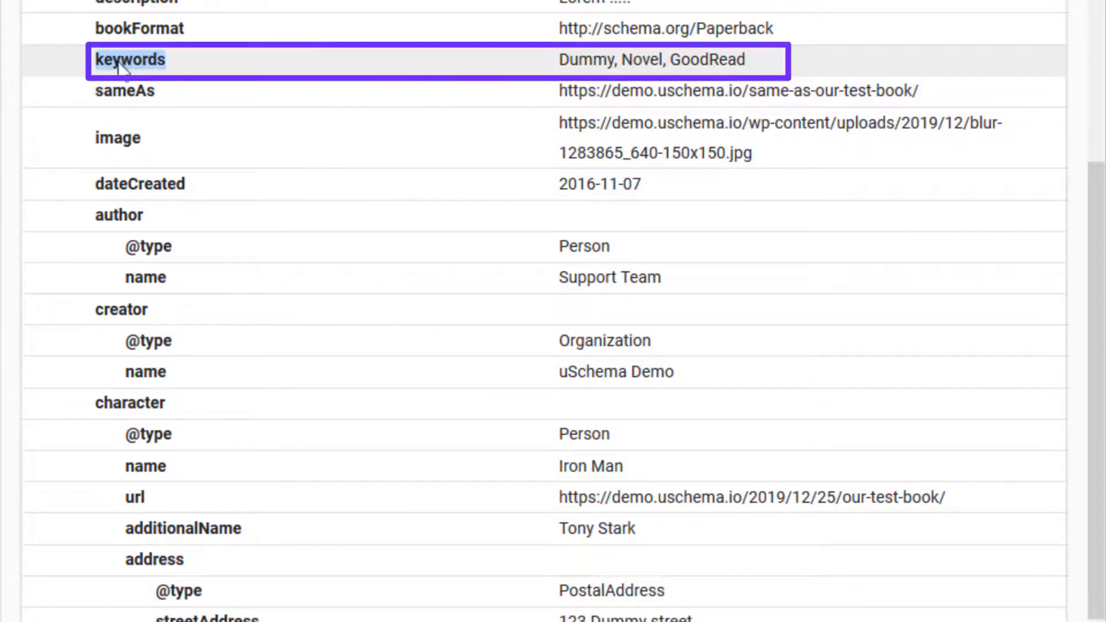
pyautogui.click(182, 58)
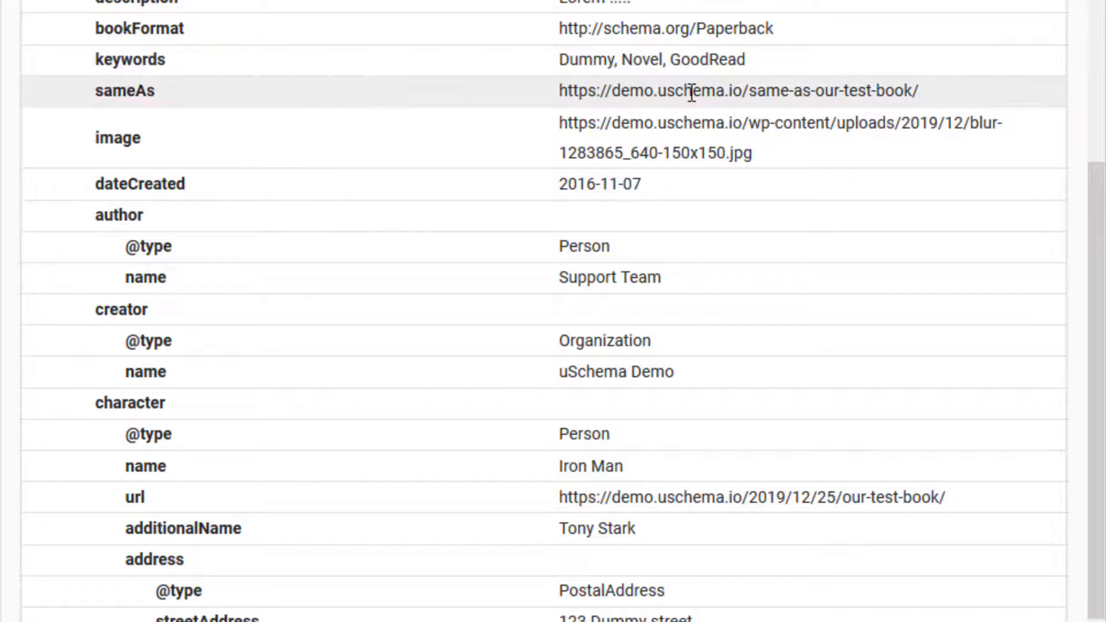
pyautogui.moveTo(752, 155); pyautogui.dragTo(551, 121)
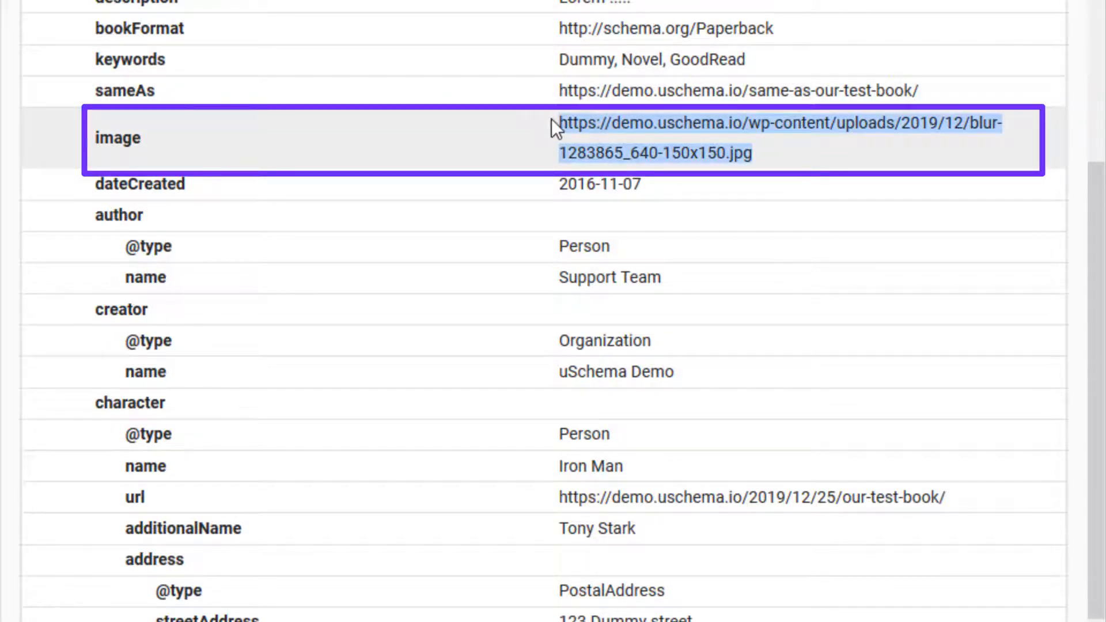
pyautogui.moveTo(646, 184); pyautogui.dragTo(555, 182)
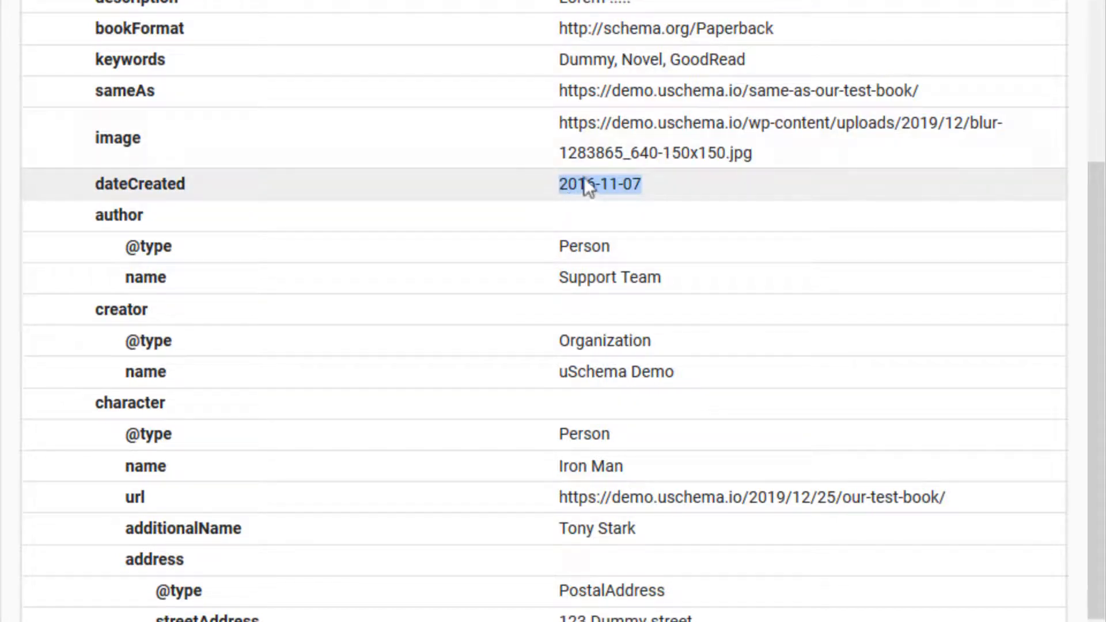
pyautogui.moveTo(749, 153); pyautogui.dragTo(556, 128)
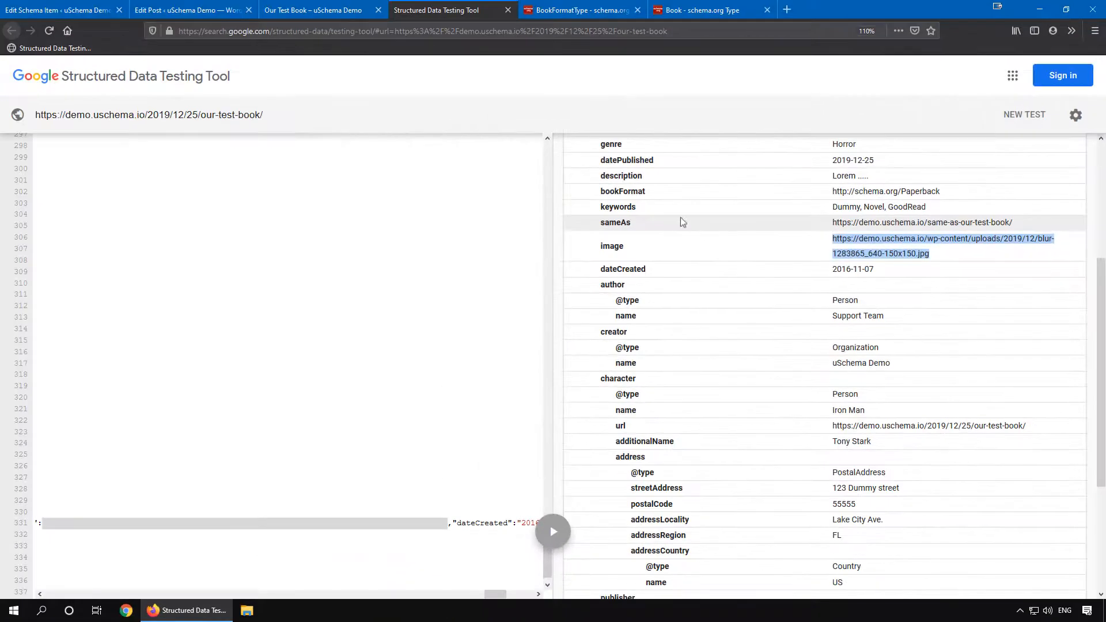
# Compare the Format field in the post editor with the bookFormat value in the Structured Data Testing Tool
pyautogui.click(298, 10)
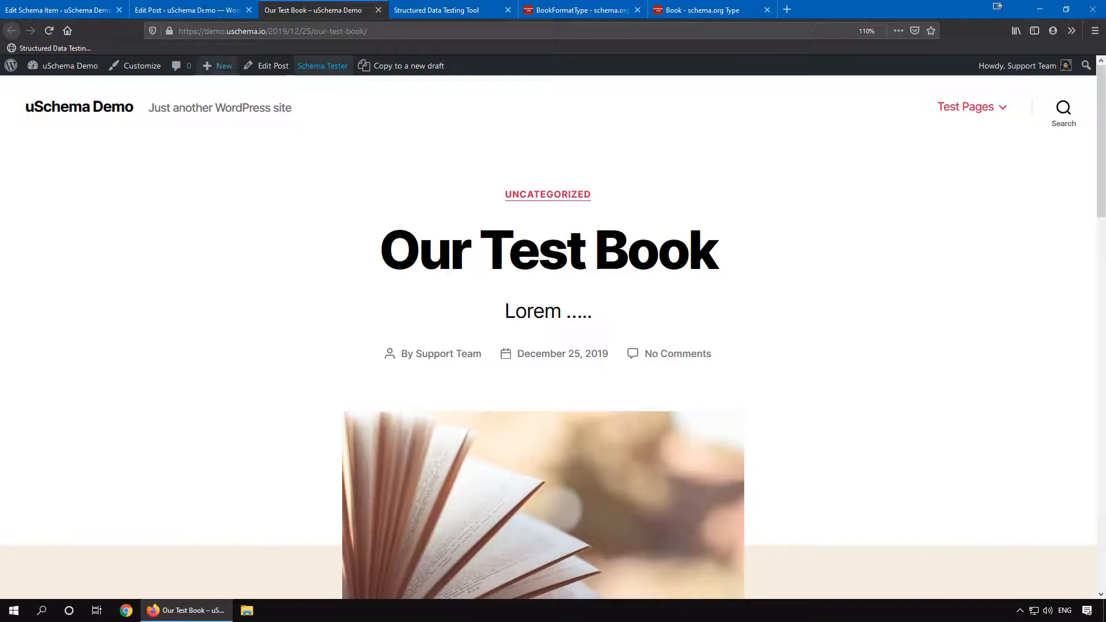
pyautogui.click(218, 11)
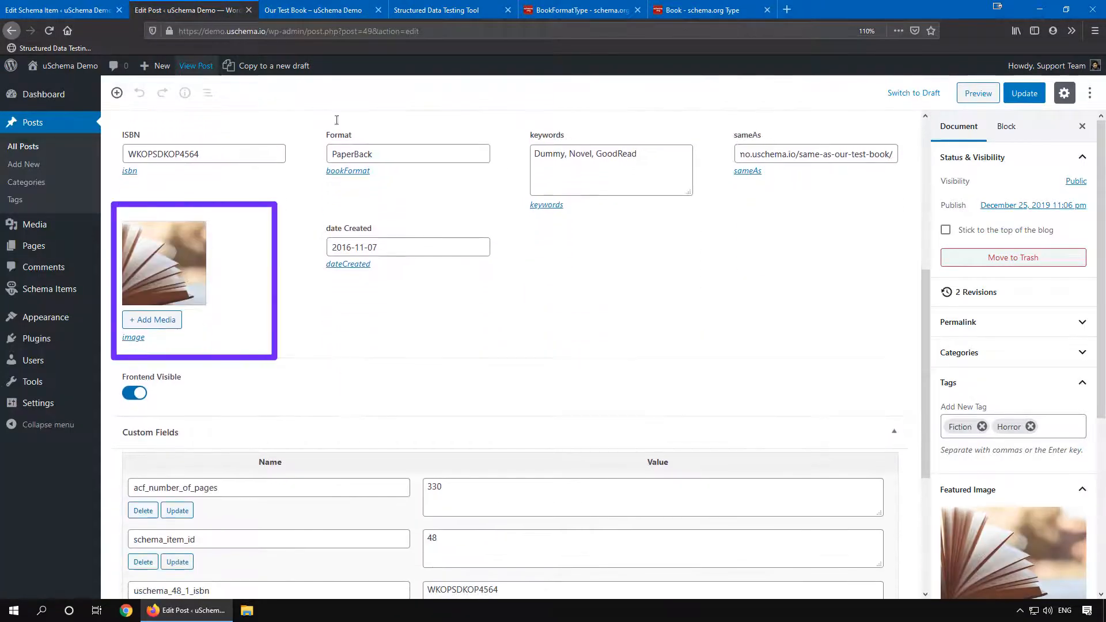
pyautogui.moveTo(353, 134); pyautogui.dragTo(327, 135)
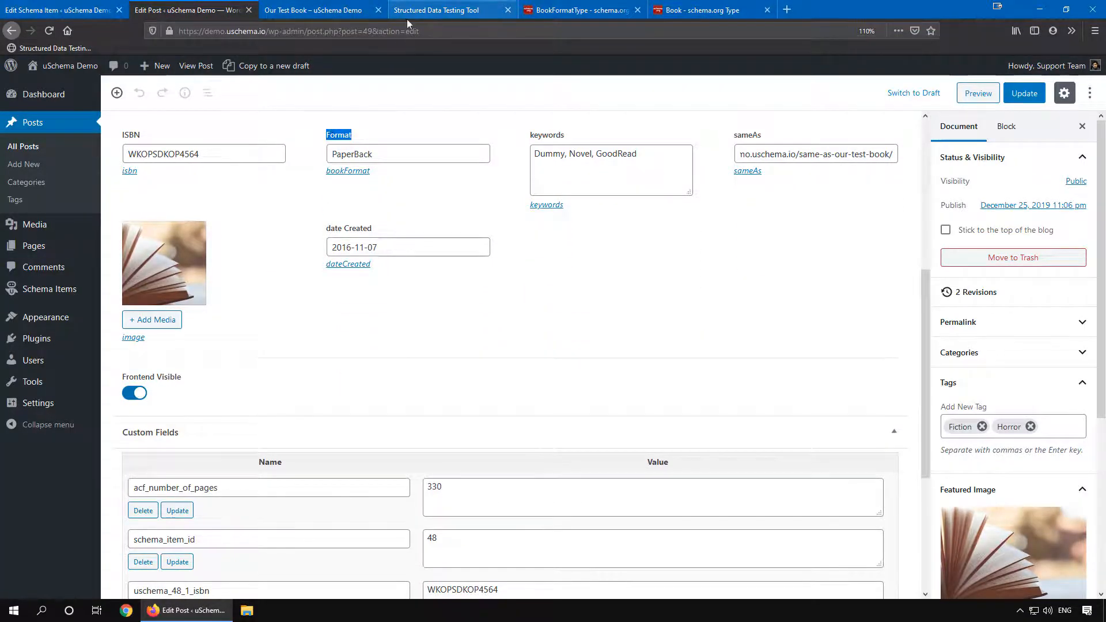
pyautogui.click(436, 11)
pyautogui.scroll(5, 676, 207)
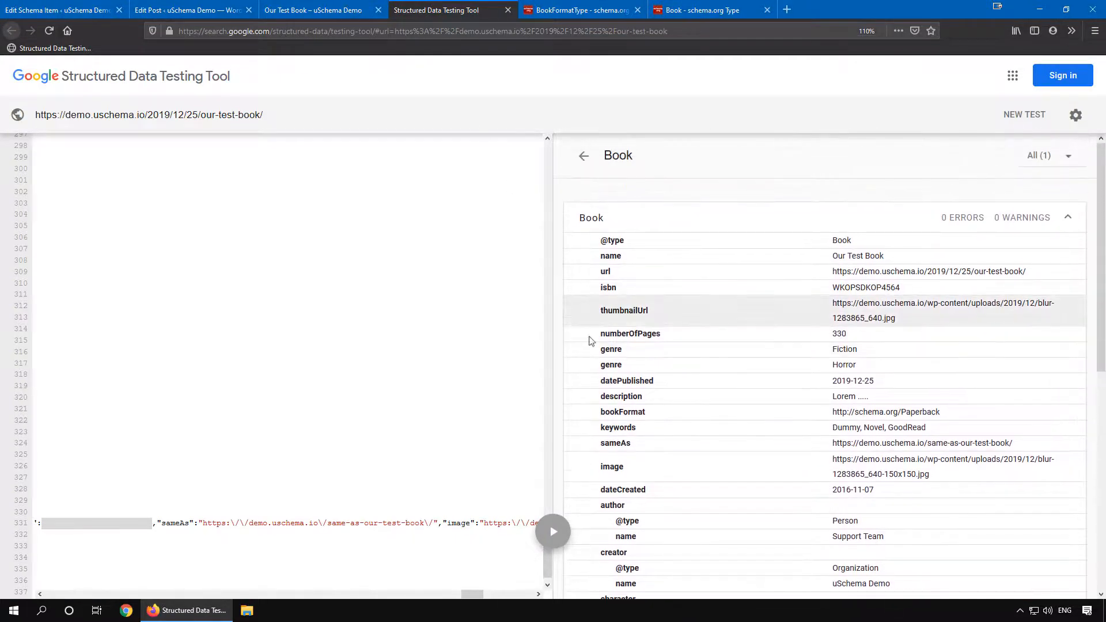
pyautogui.doubleClick(626, 412)
pyautogui.moveTo(948, 416); pyautogui.dragTo(836, 416)
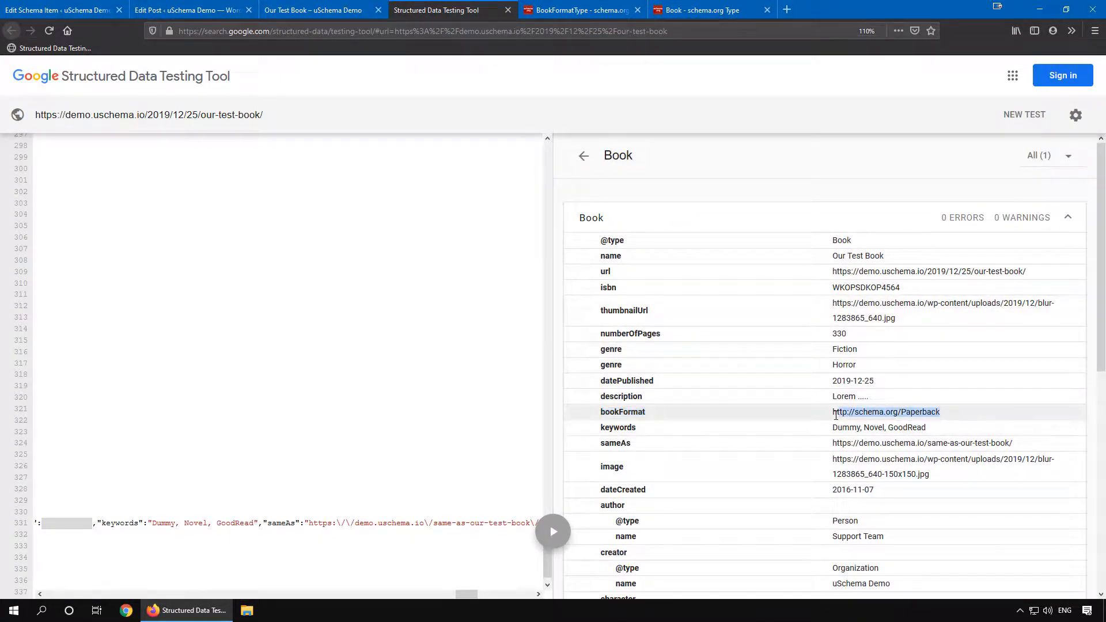
pyautogui.click(938, 416)
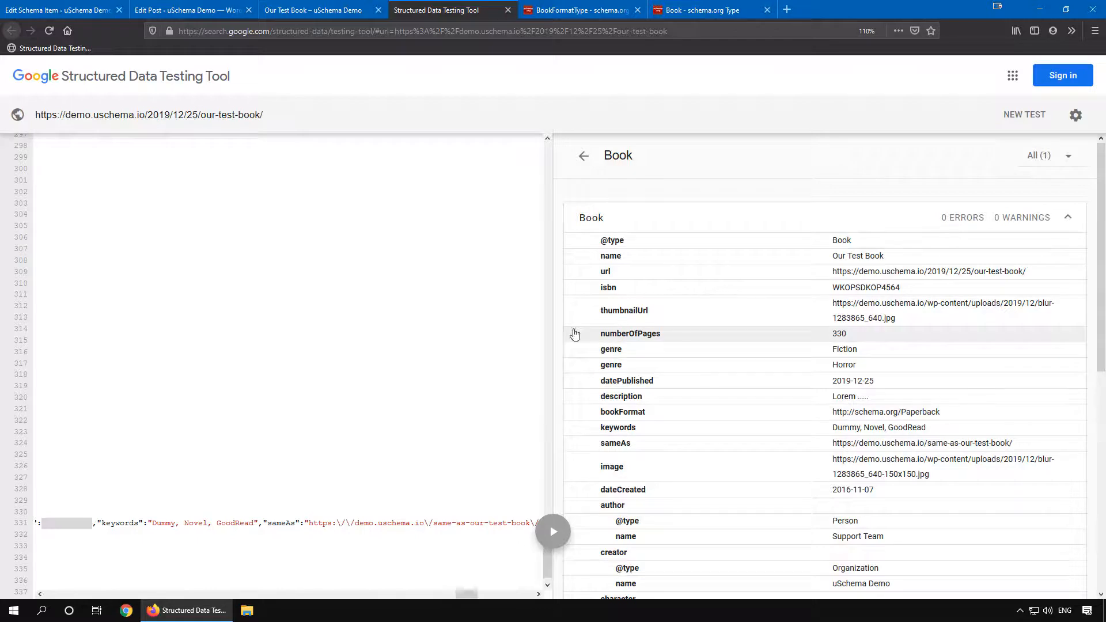
# Bring up the neighbouring My Fav Book post in a new browser tab and open it for editing
pyautogui.click(314, 11)
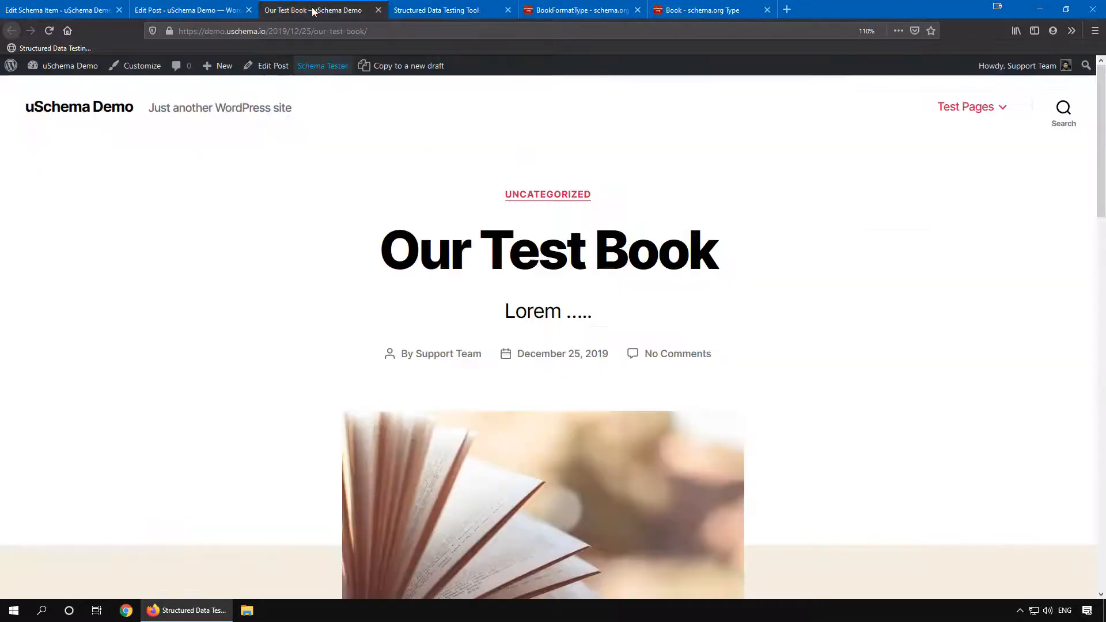
pyautogui.scroll(-9, 314, 11)
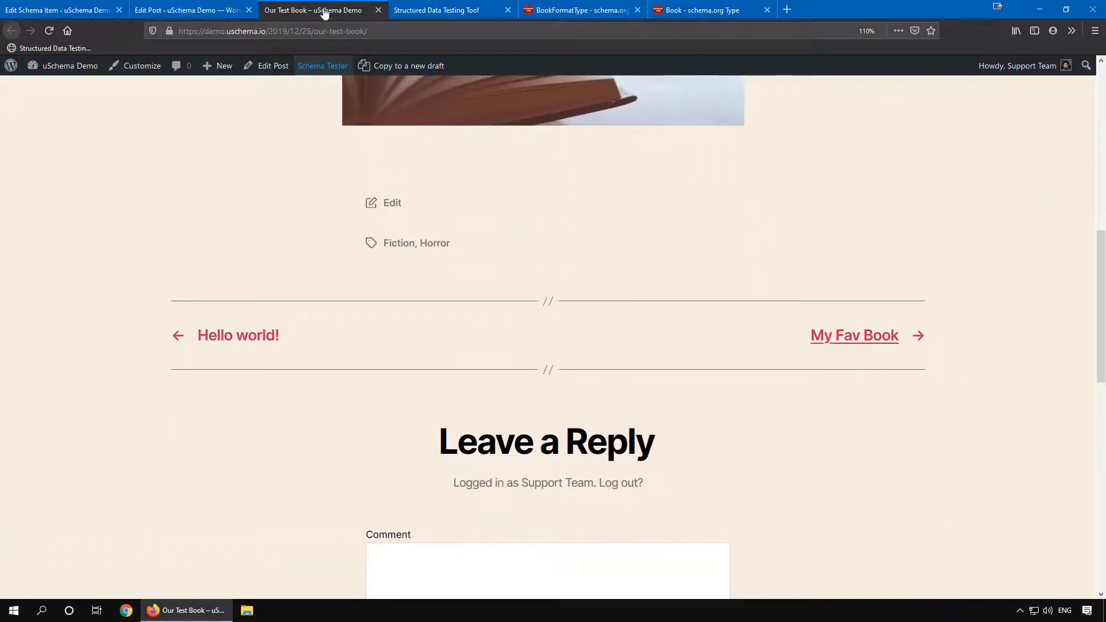
pyautogui.click(454, 13)
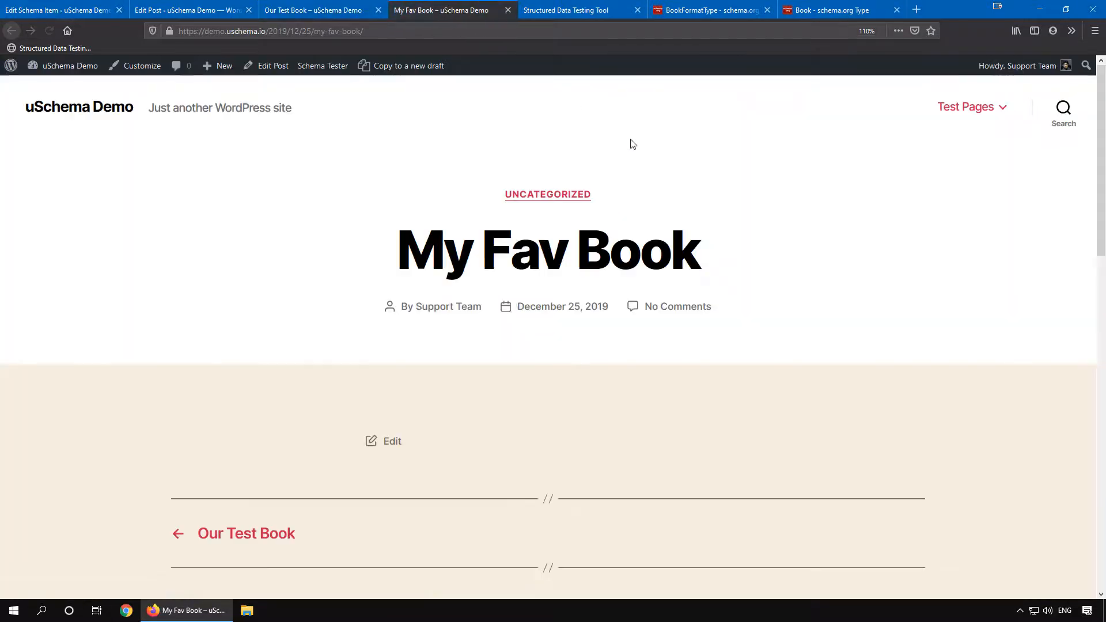
pyautogui.click(267, 68)
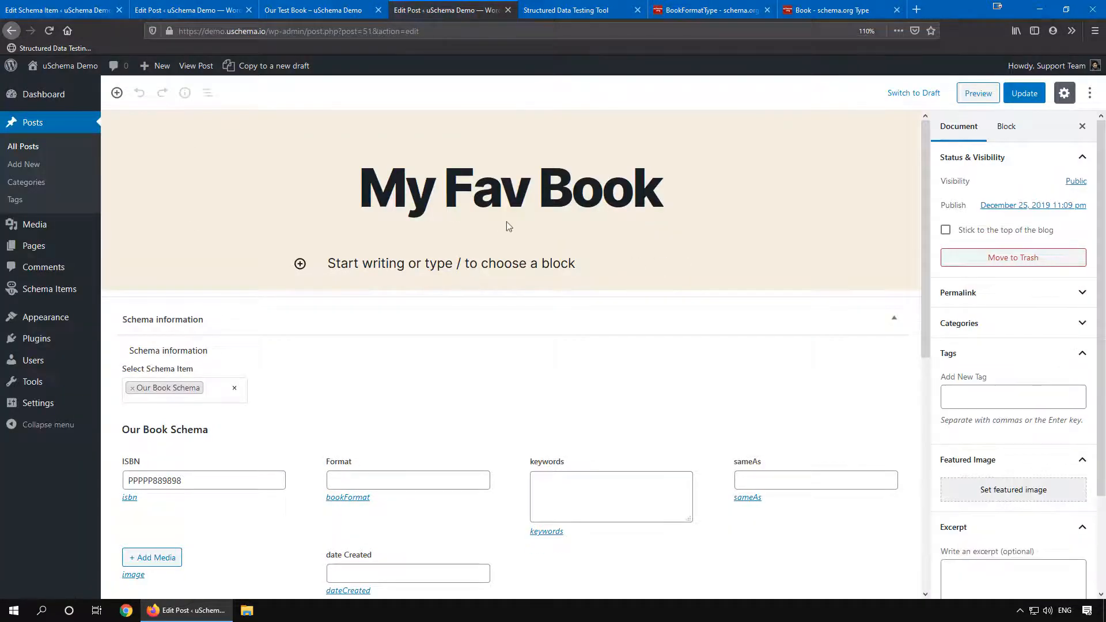
# Change the post title to "My Fav 2nd Book" and update the post with its Format schema field left empty
pyautogui.click(531, 191)
pyautogui.write('2nd')
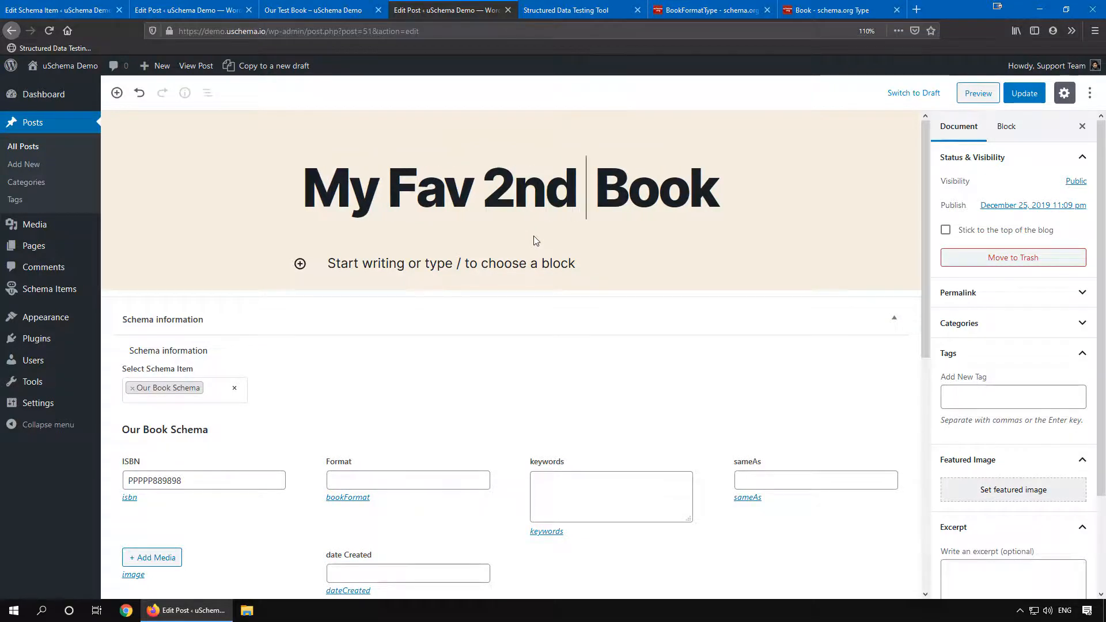
pyautogui.press('BackSpace')
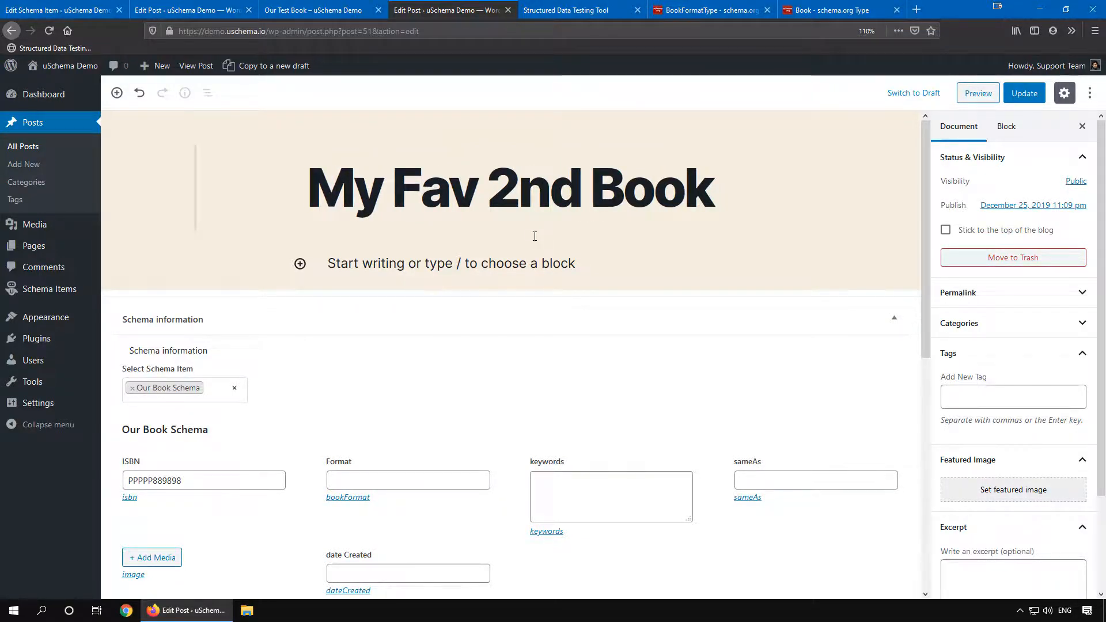
pyautogui.scroll(-2, 526, 257)
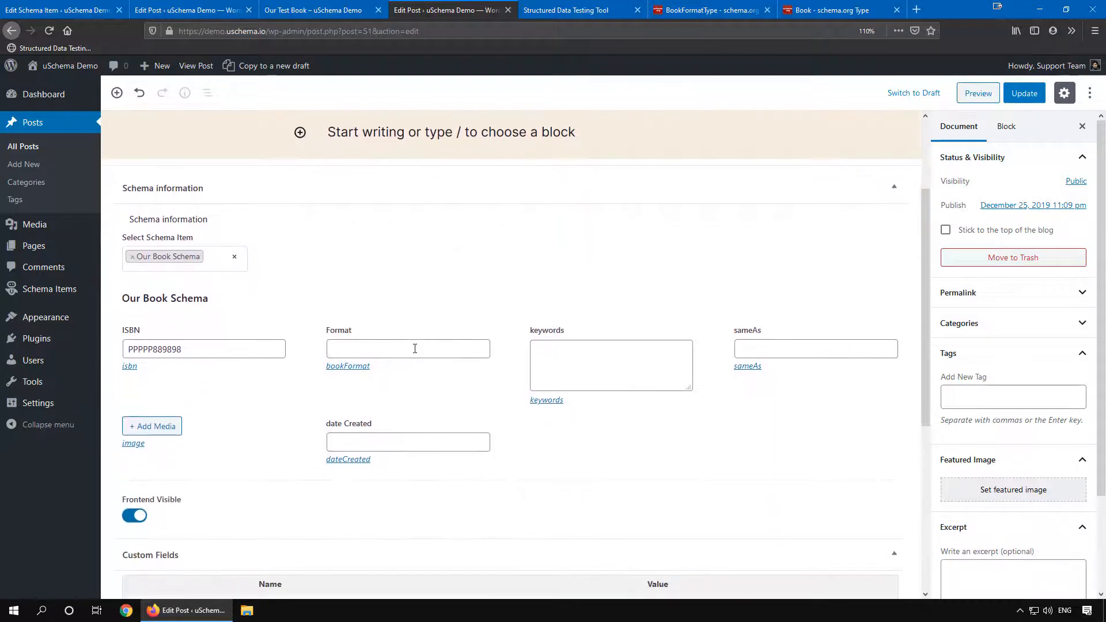
pyautogui.click(415, 348)
pyautogui.click(1023, 93)
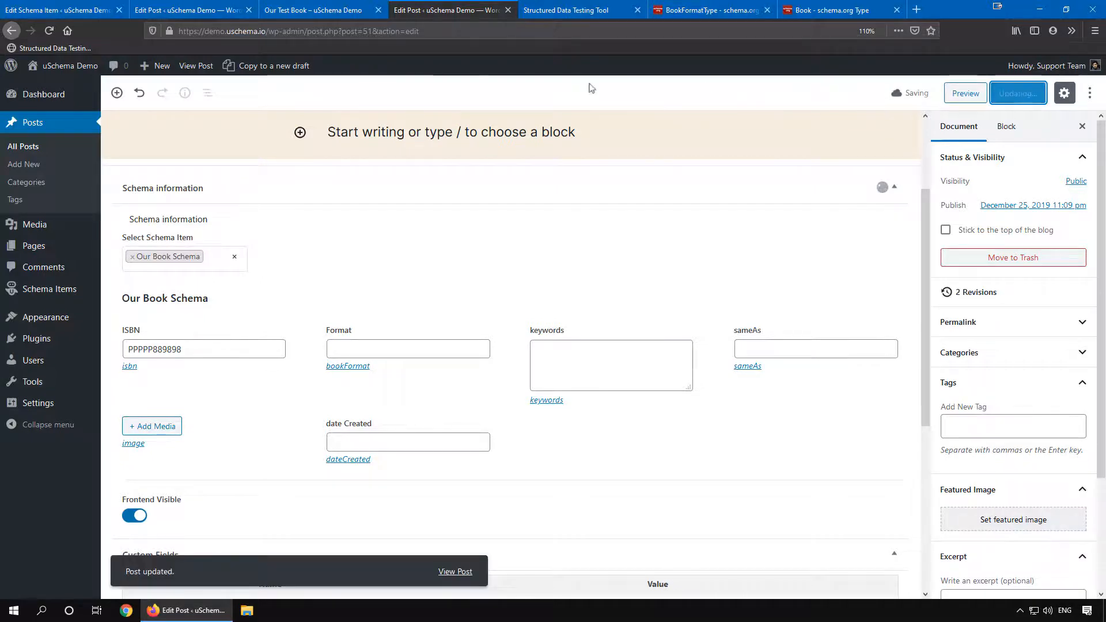
# View the updated My Fav 2nd Book post in a new tab, run its structured data test and open the Book result
pyautogui.middleClick(207, 69)
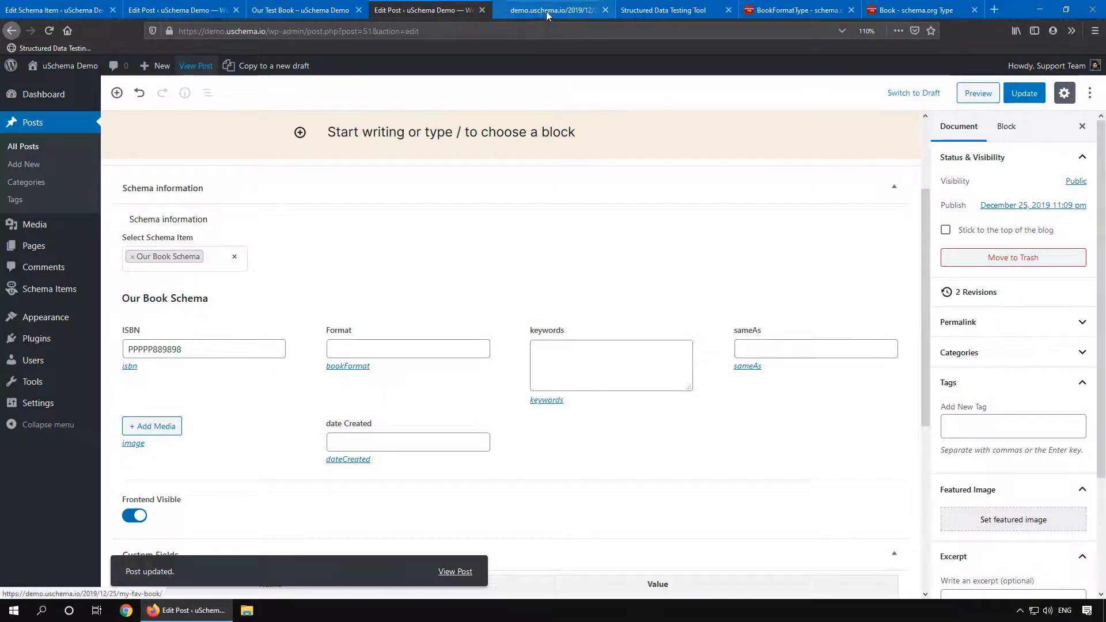
pyautogui.click(545, 11)
pyautogui.click(321, 65)
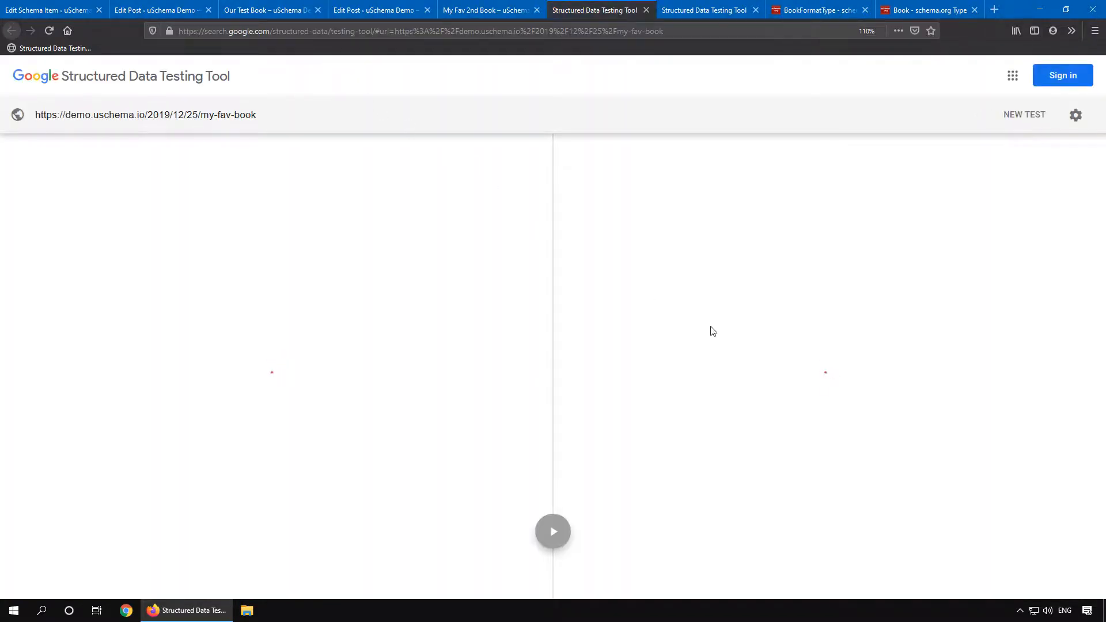
pyautogui.click(711, 304)
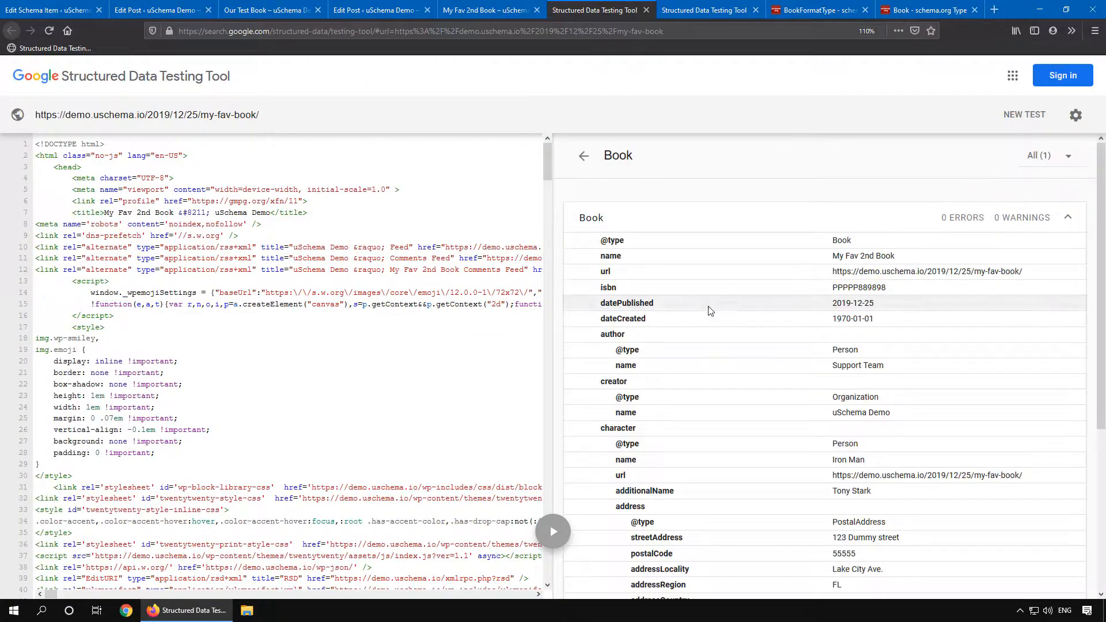
# Set the Format schema field of the My Fav 2nd Book post to "Hardcover" and update the post
pyautogui.click(403, 11)
pyautogui.click(373, 350)
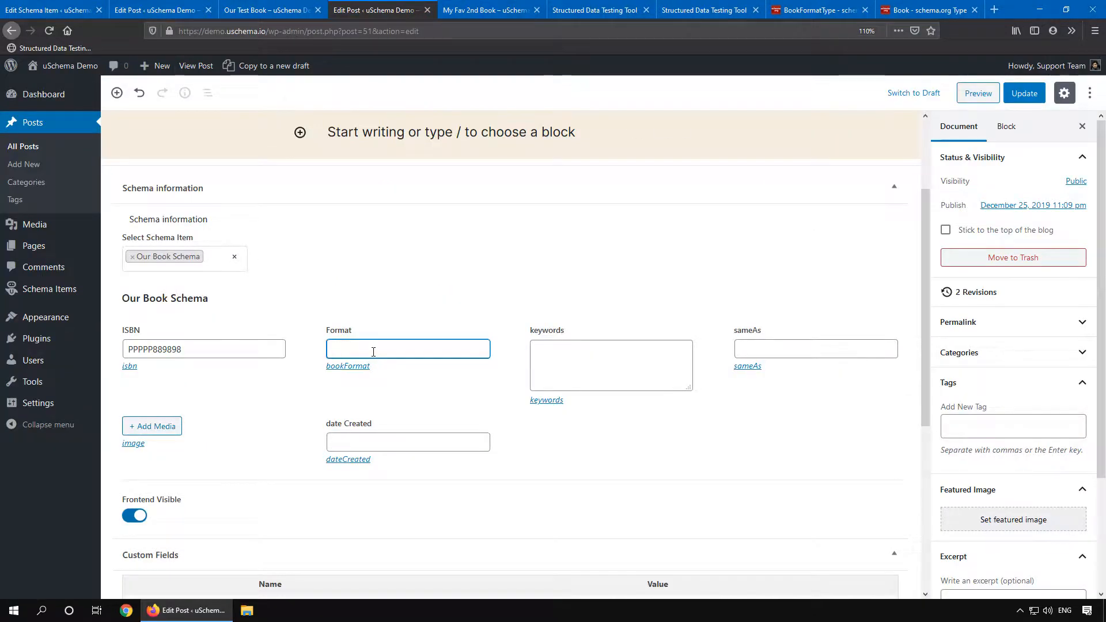
pyautogui.write('HardCover')
pyautogui.click(415, 390)
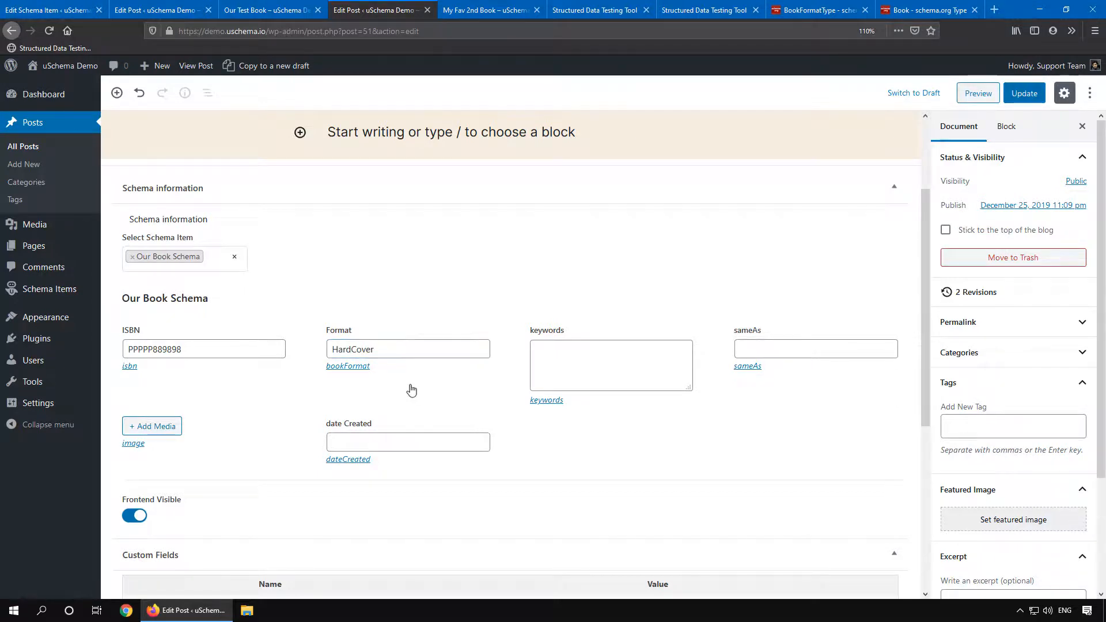
pyautogui.click(363, 352)
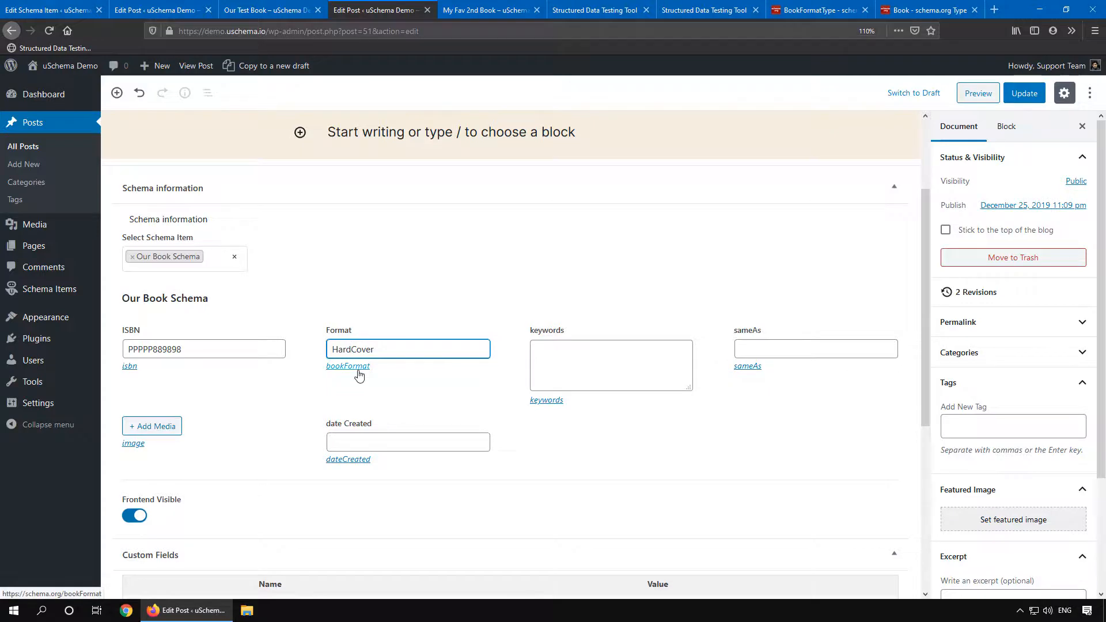
pyautogui.click(1019, 94)
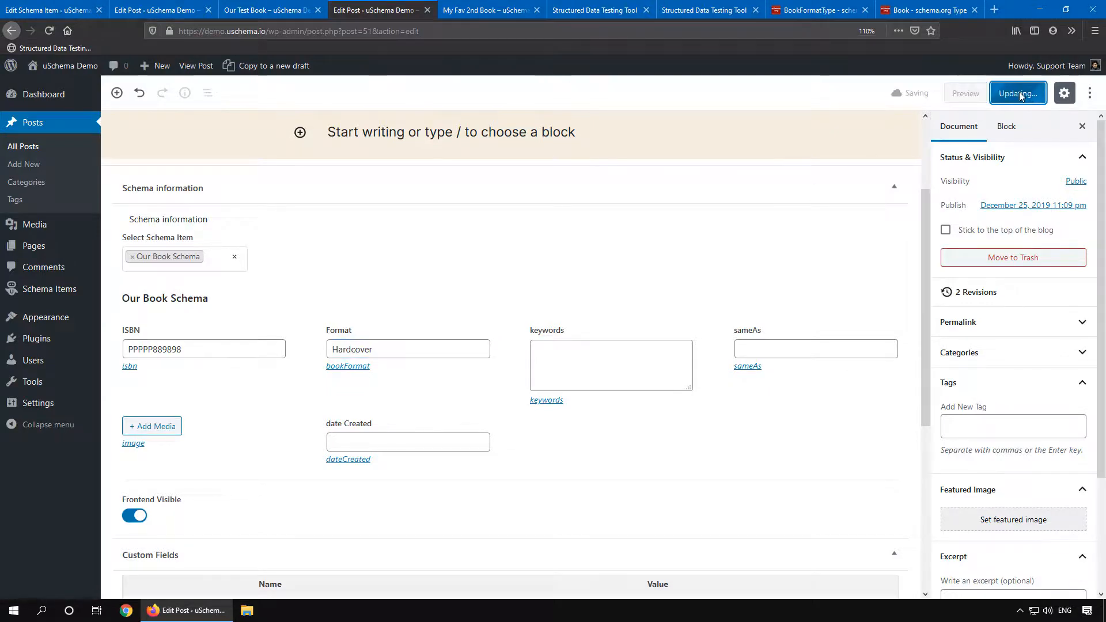
# Rerun the structured data test for My Fav 2nd Book and check the bookFormat property and its value in the Book result
pyautogui.click(586, 9)
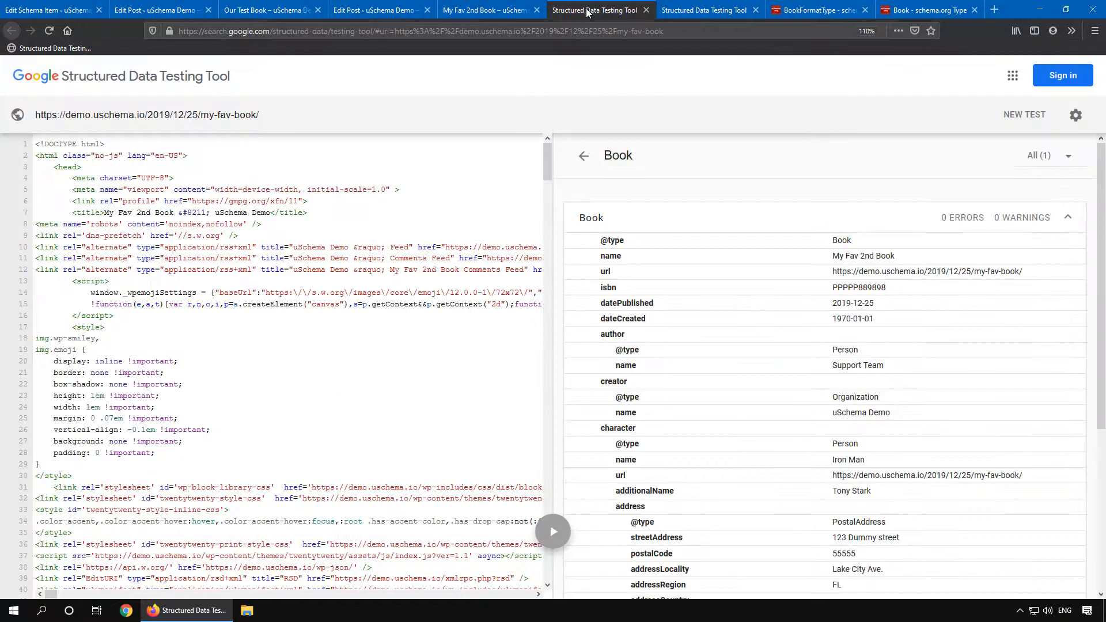
pyautogui.press('F5')
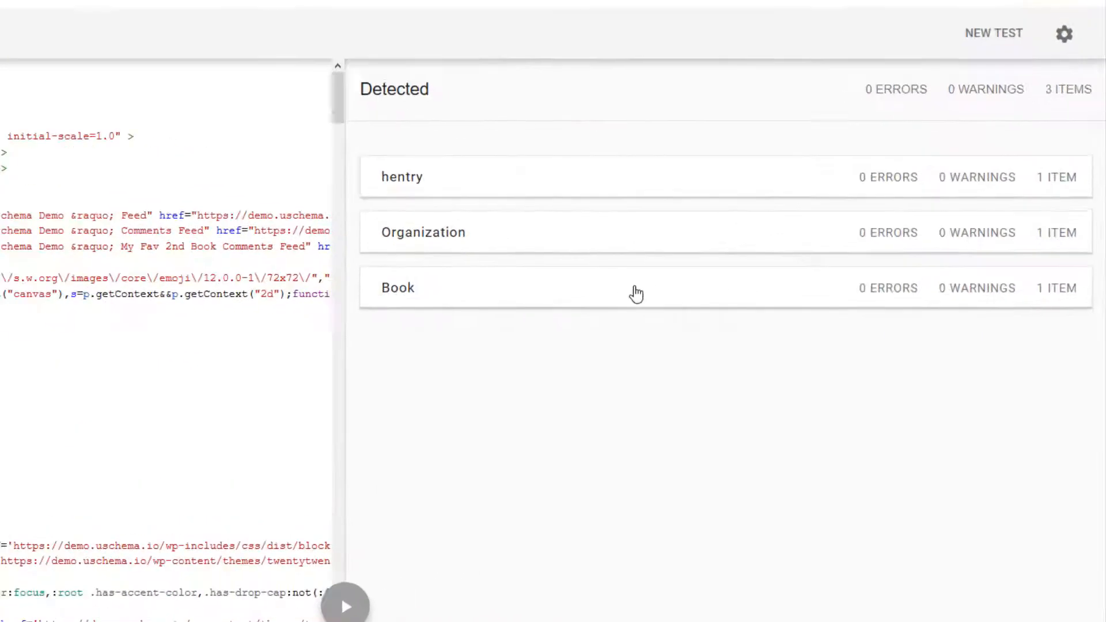
pyautogui.click(766, 303)
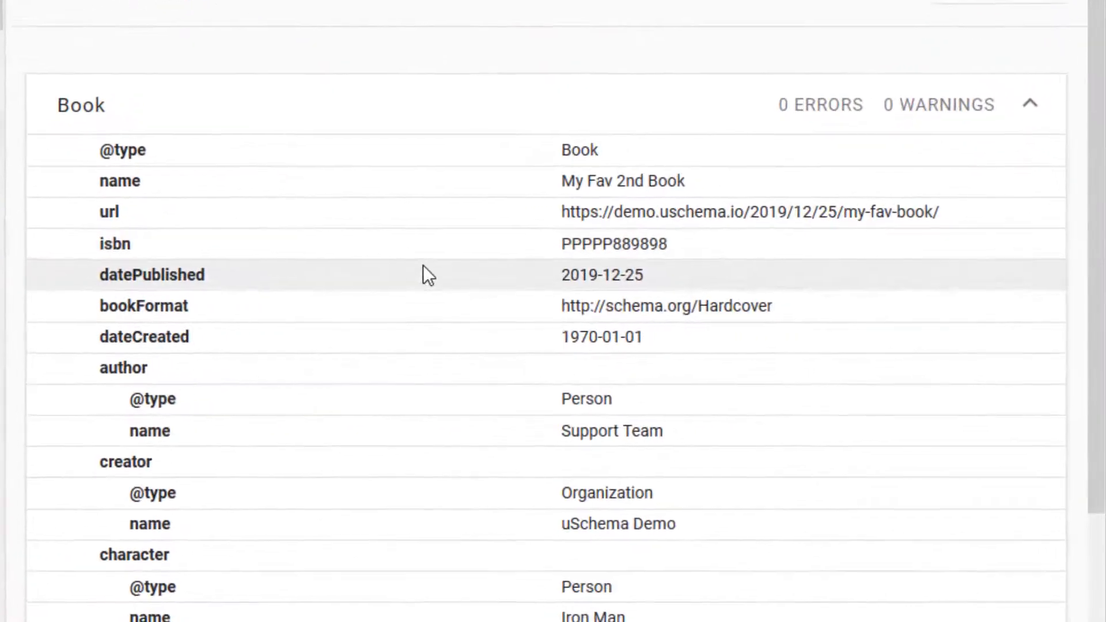
pyautogui.scroll(-1, 391, 259)
pyautogui.doubleClick(136, 202)
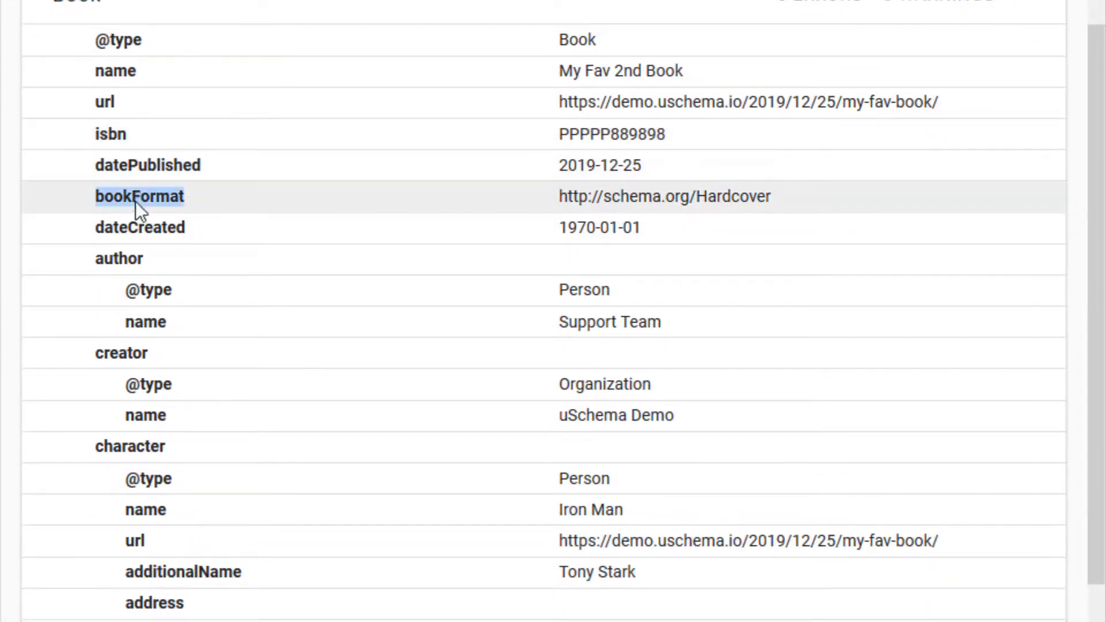
pyautogui.moveTo(771, 197); pyautogui.dragTo(693, 197)
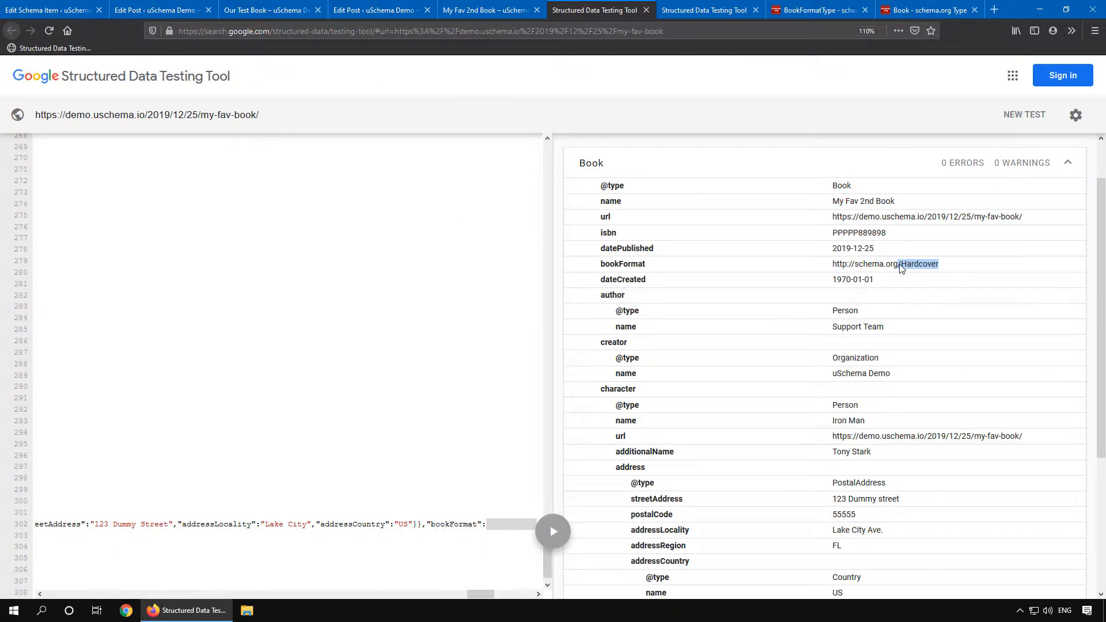
# Return to the book schema item's editor and bring up the end of its field list, including the Format field
pyautogui.click(161, 10)
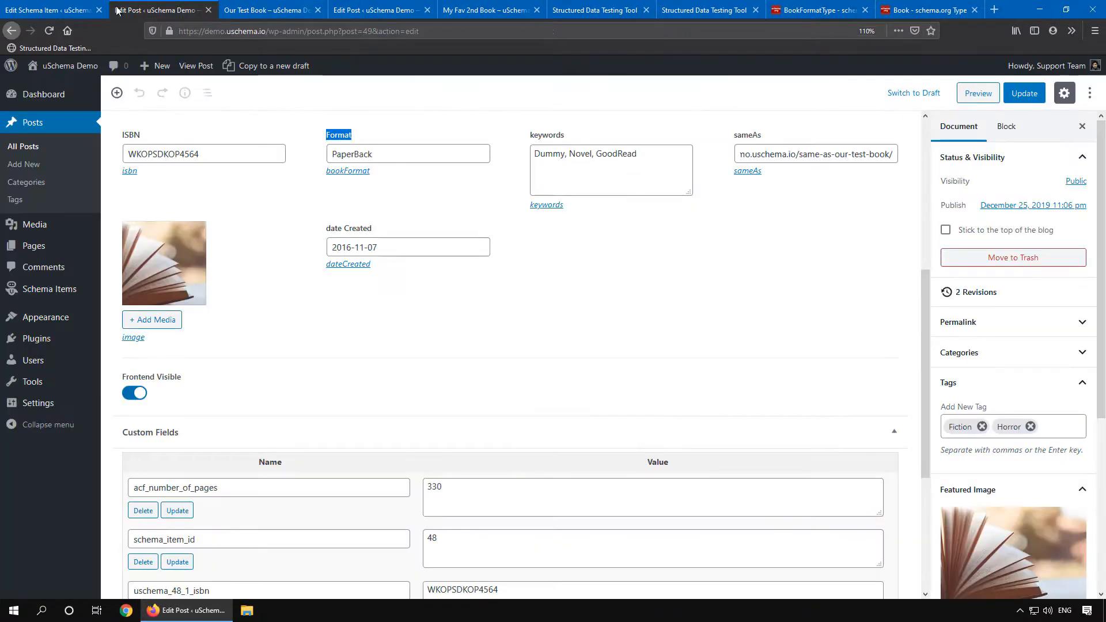
pyautogui.click(53, 10)
pyautogui.scroll(-10, 314, 244)
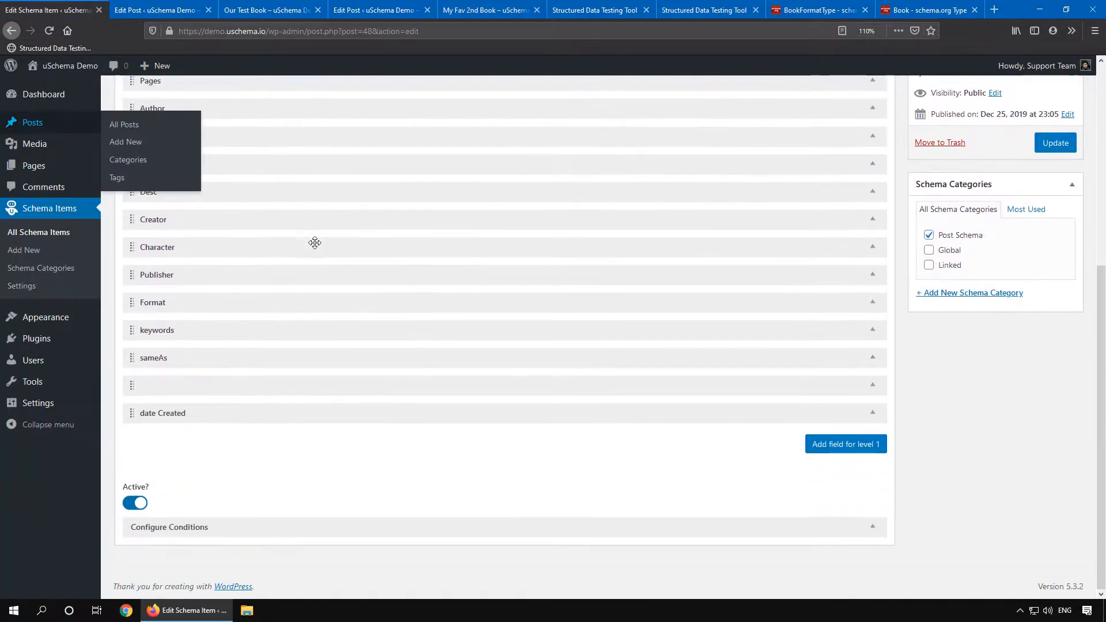